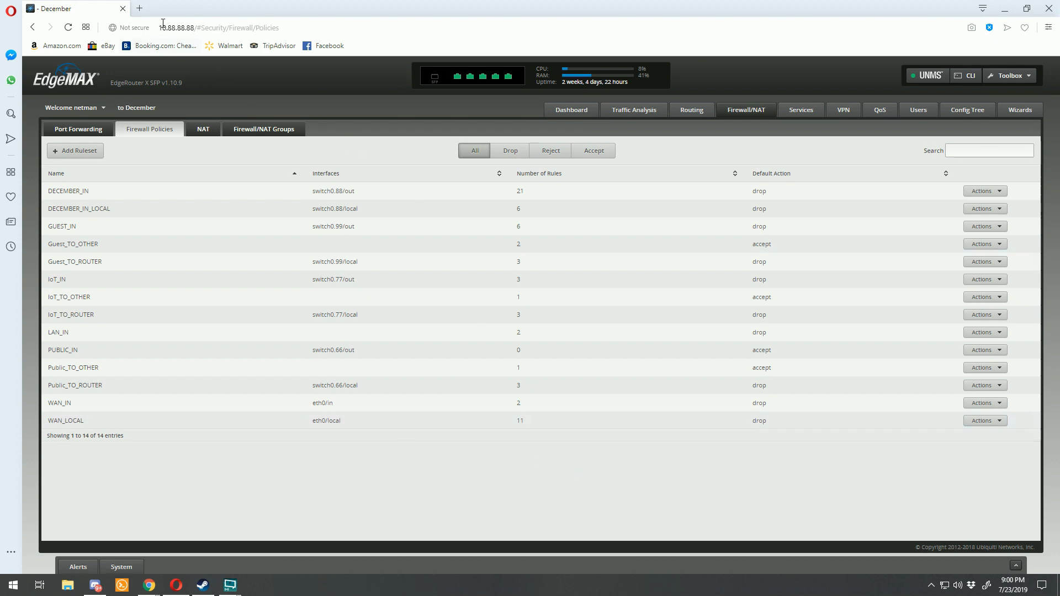
# Open Facebook, Twitter and tumblr.com in new Opera tabs, then return to the EdgeMAX tab
pyautogui.click(140, 8)
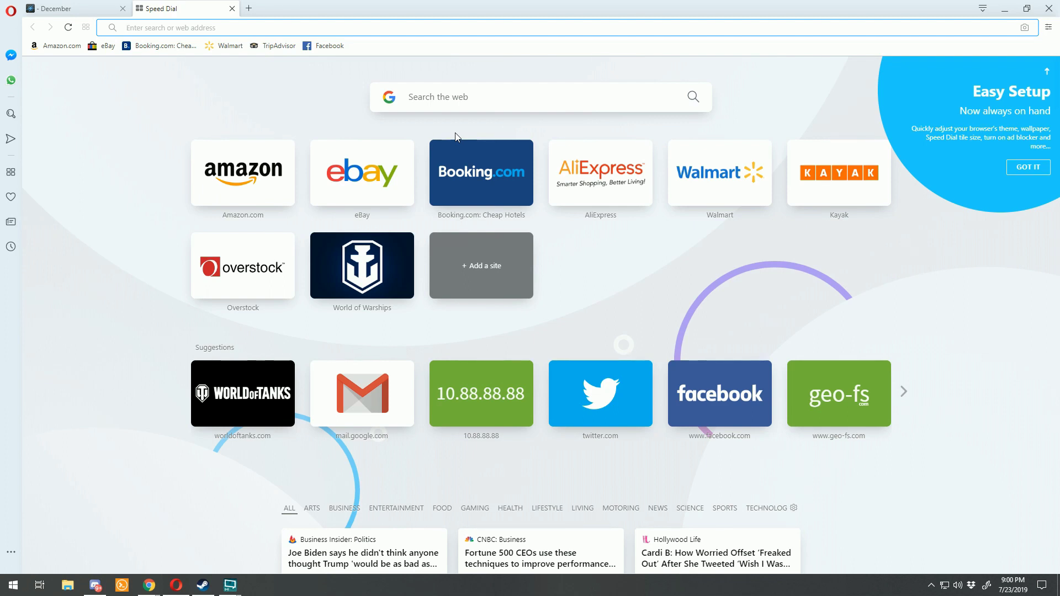
pyautogui.middleClick(697, 407)
pyautogui.middleClick(696, 408)
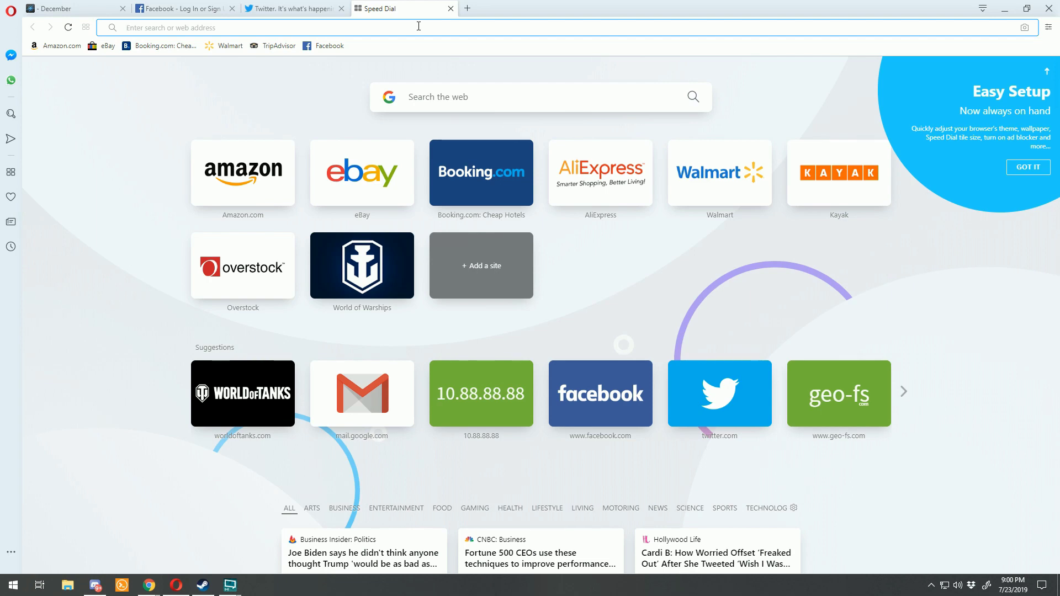
pyautogui.write('tumblr.com')
pyautogui.press('Return')
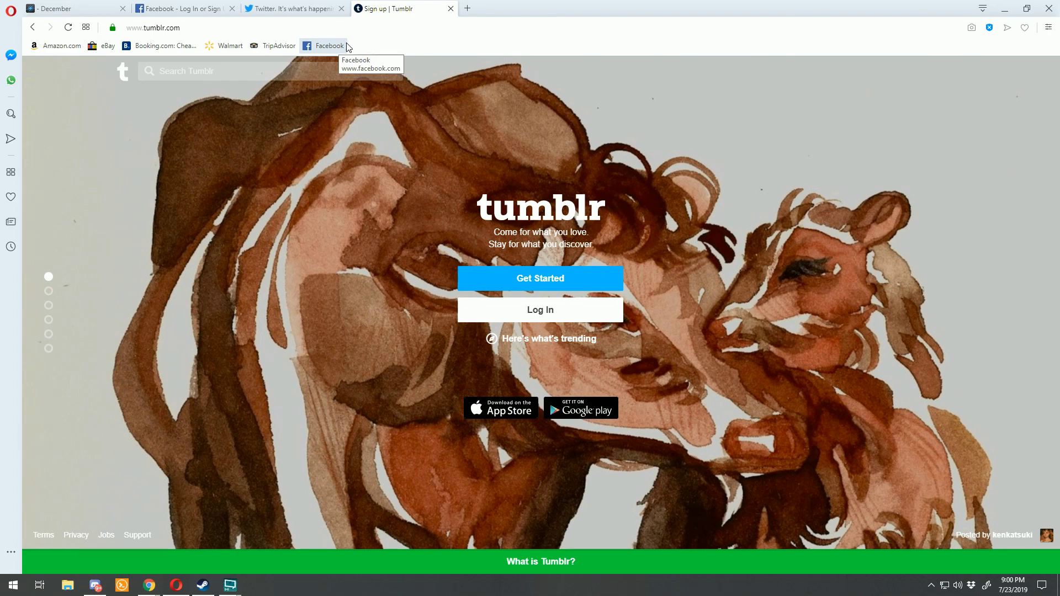
pyautogui.hotkey('ctrl', 'Tab')
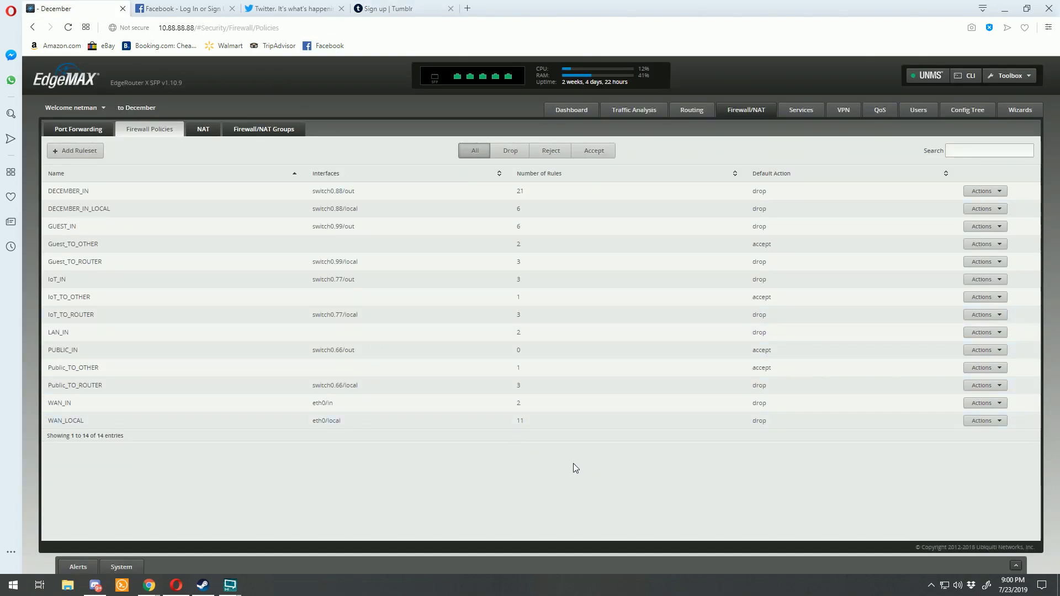
# Add and save ruleset 'Block_Social' with default action Accept
pyautogui.click(93, 156)
pyautogui.click(556, 272)
pyautogui.write('Block Social')
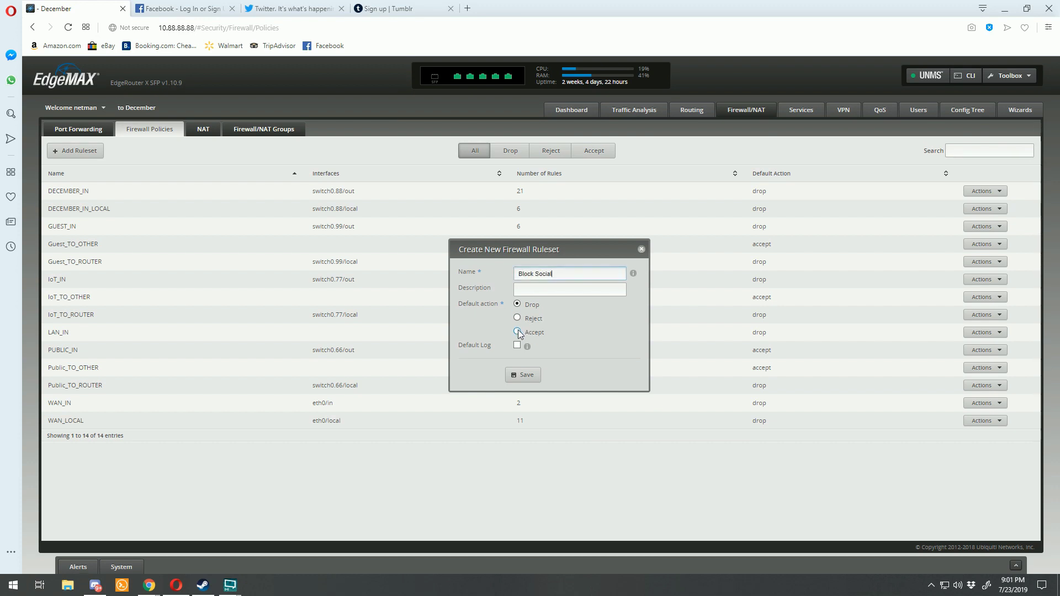
pyautogui.click(518, 332)
pyautogui.click(518, 342)
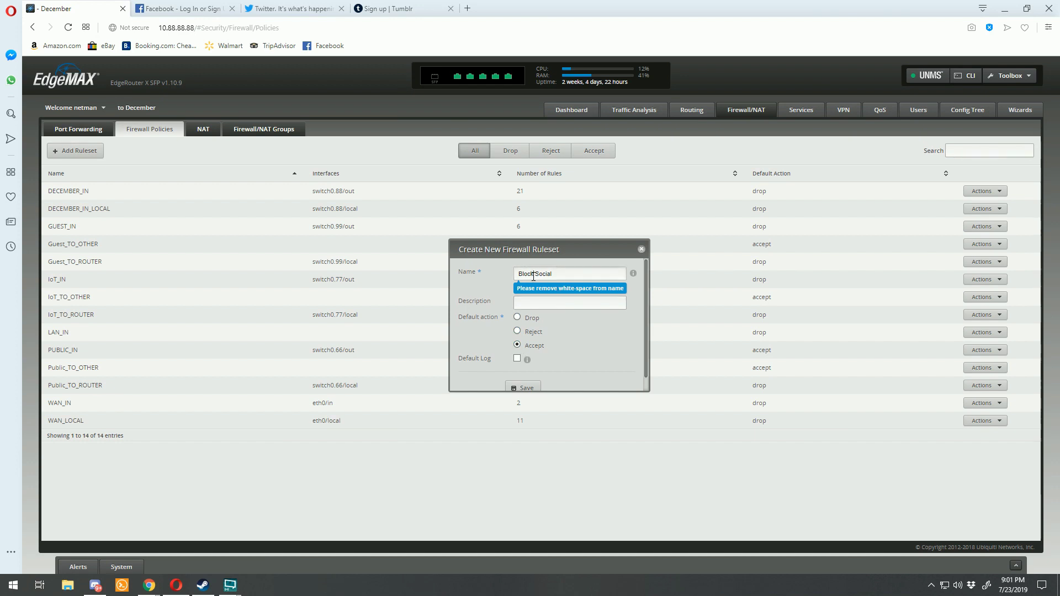
pyautogui.press('Delete')
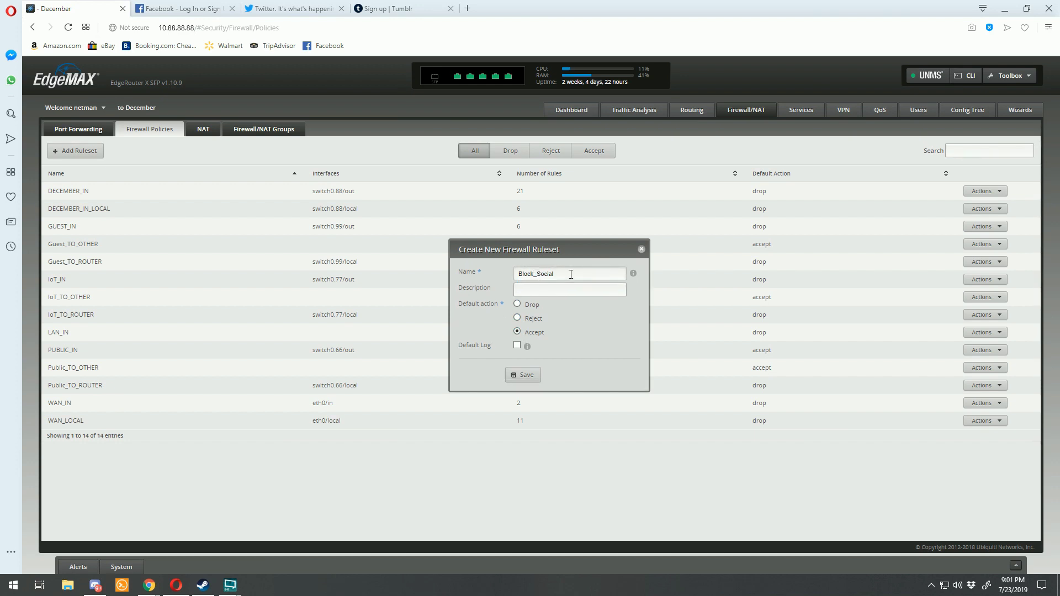
pyautogui.write('_')
pyautogui.press('Tab')
pyautogui.click(533, 377)
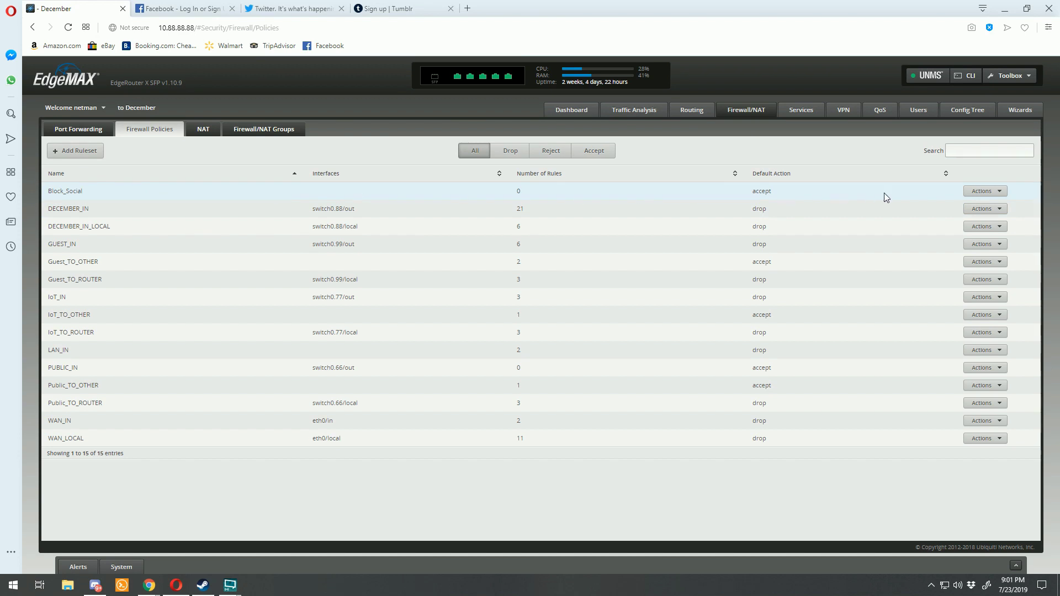
# In Block_Social, add a new Drop rule described 'Block Social Networks'
pyautogui.click(985, 191)
pyautogui.click(989, 203)
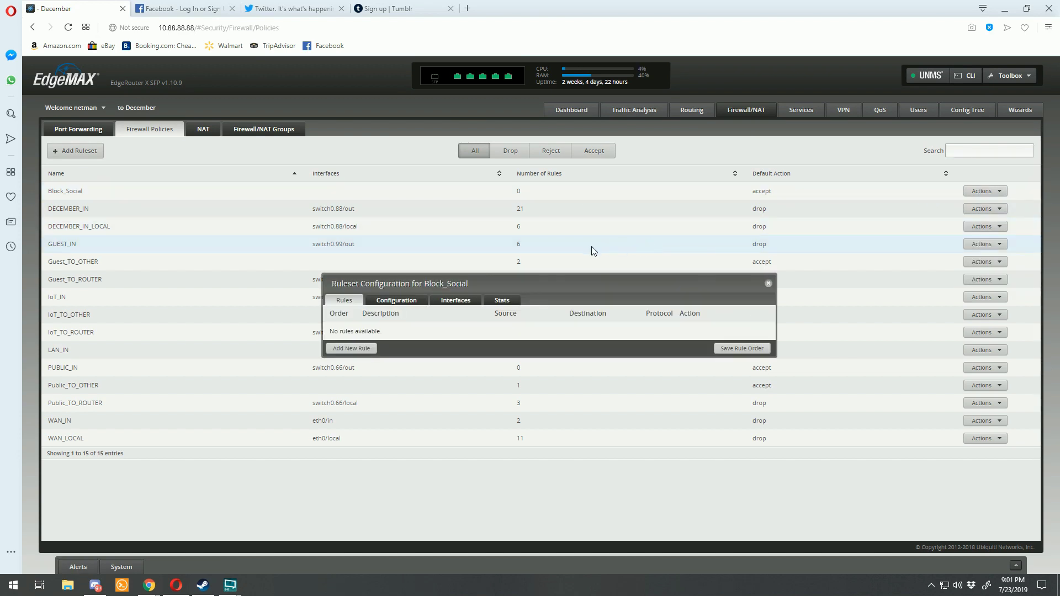
pyautogui.click(354, 350)
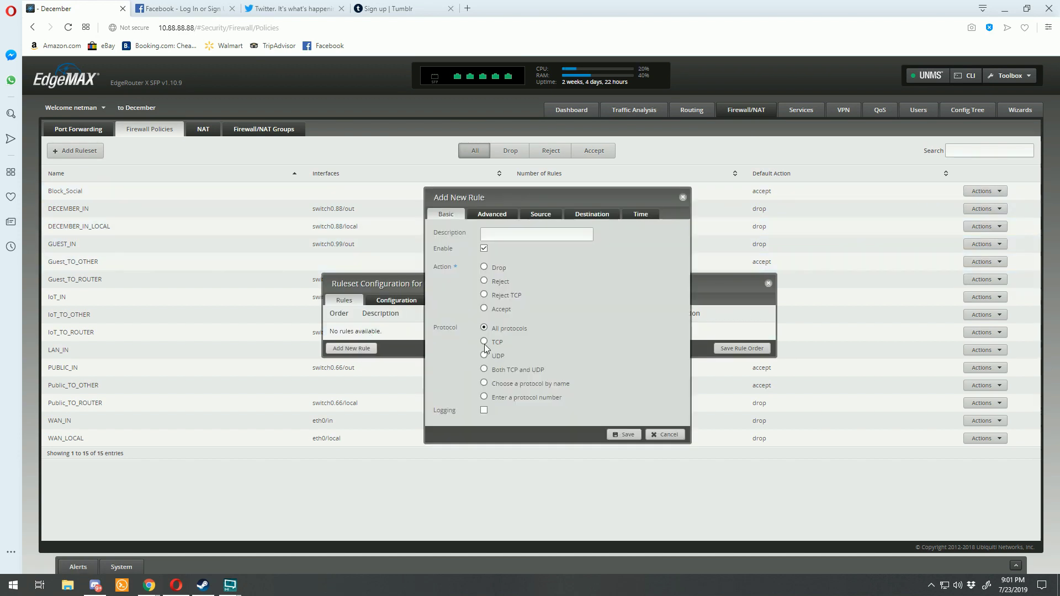
pyautogui.click(484, 268)
pyautogui.click(547, 231)
pyautogui.write('Block Soci')
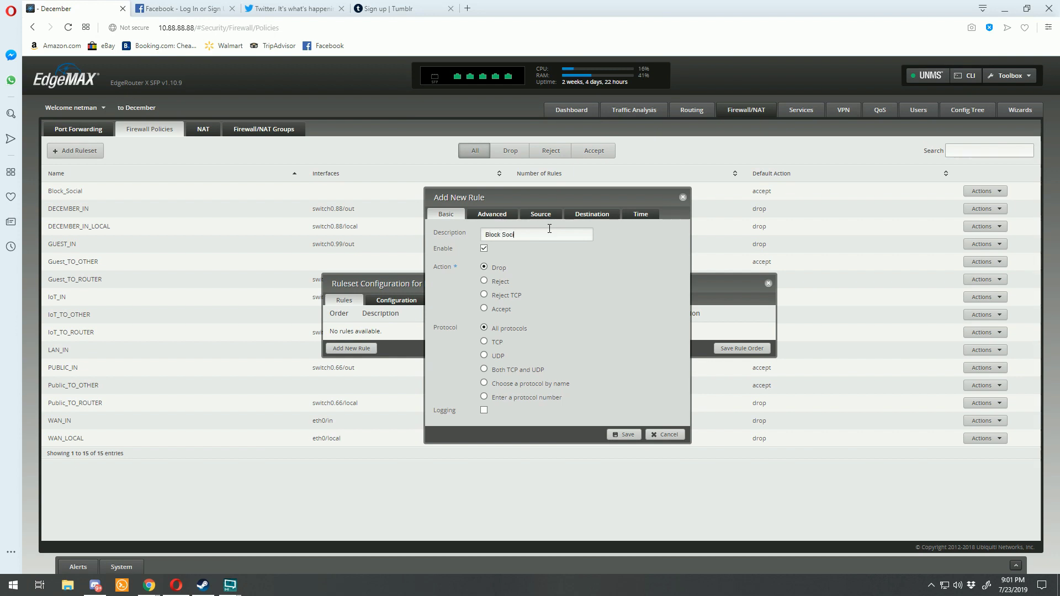
pyautogui.write('al Networks')
# Under the rule's Advanced options, match application category Social-Network and save the rule
pyautogui.click(496, 216)
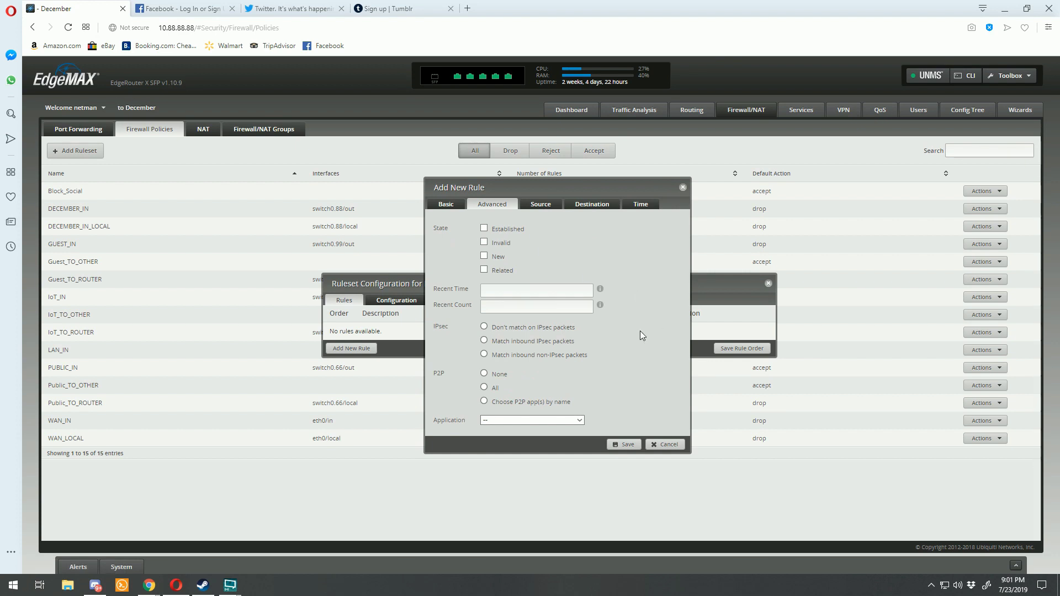
pyautogui.click(580, 421)
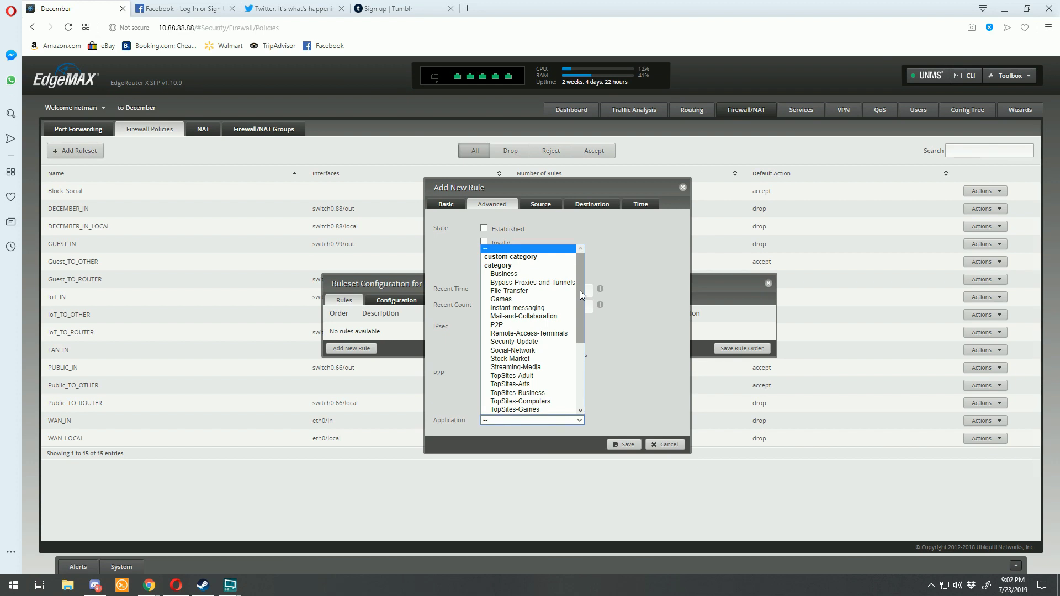
pyautogui.scroll(-2, 580, 290)
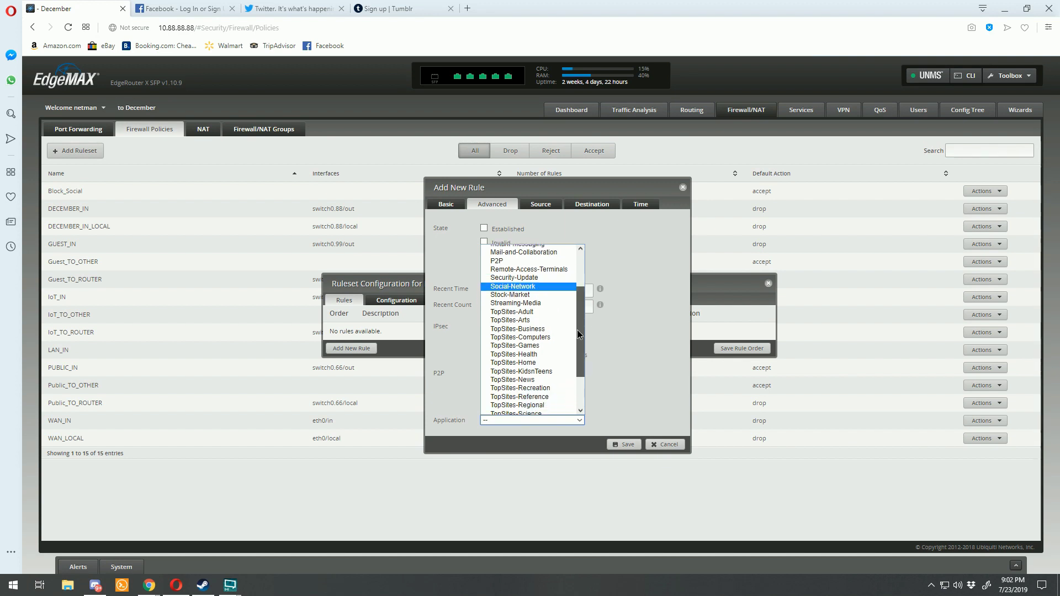
pyautogui.scroll(-1, 577, 339)
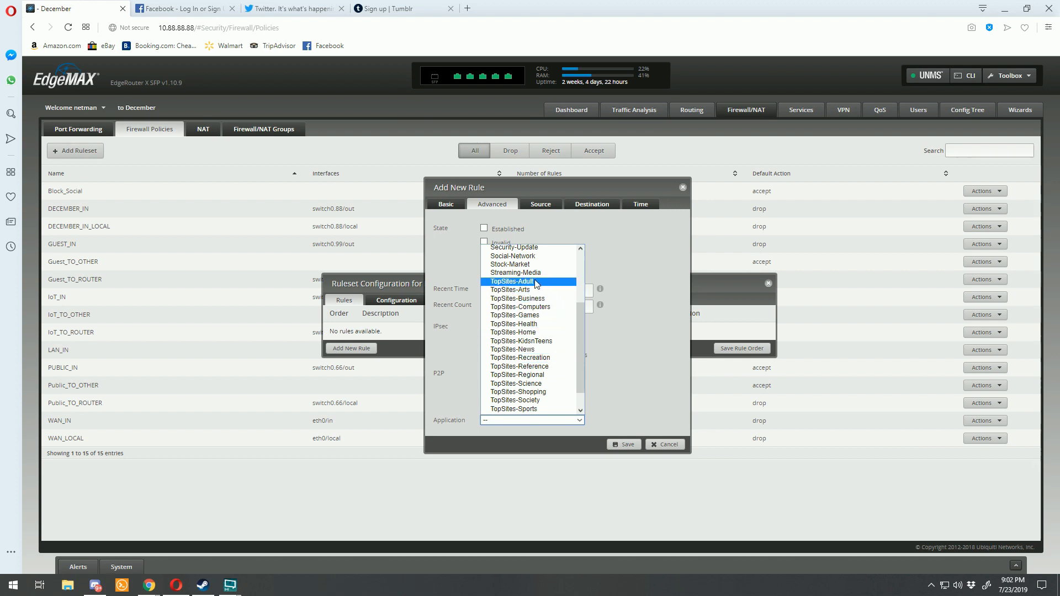
pyautogui.scroll(-1, 576, 356)
pyautogui.scroll(3, 575, 346)
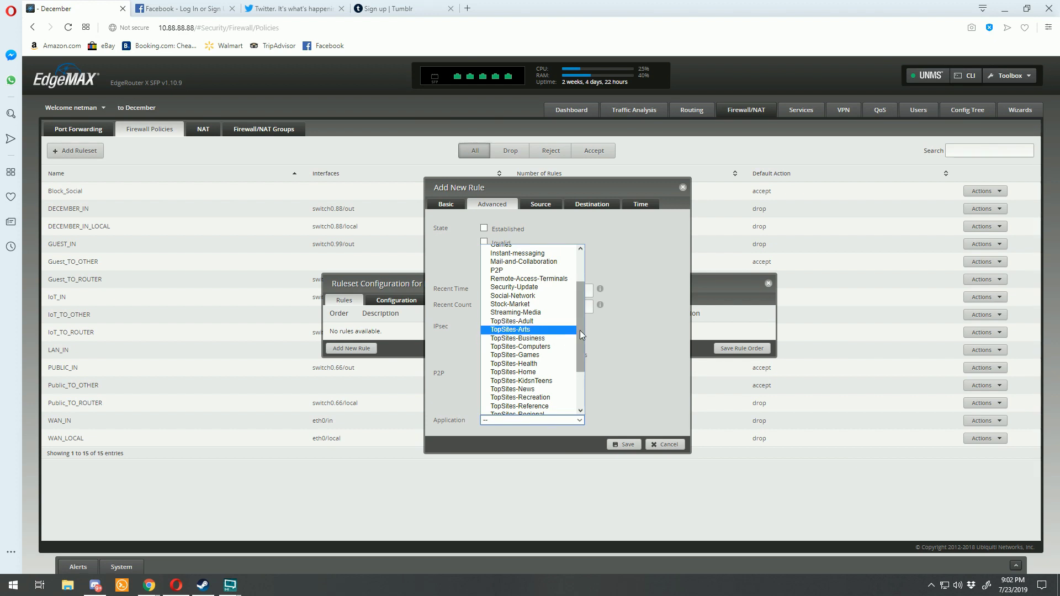
pyautogui.click(527, 296)
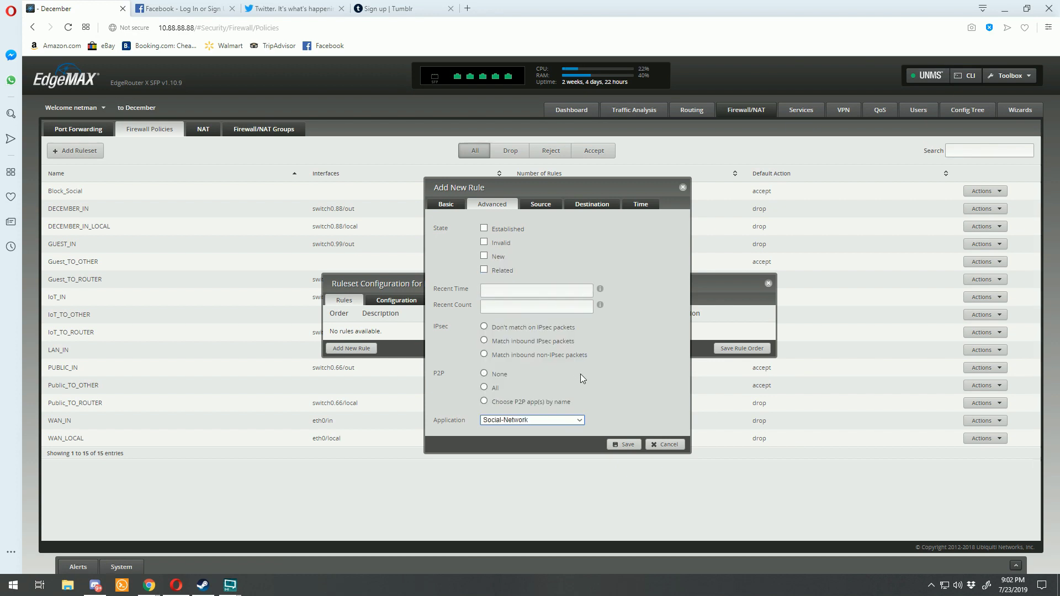
pyautogui.click(624, 445)
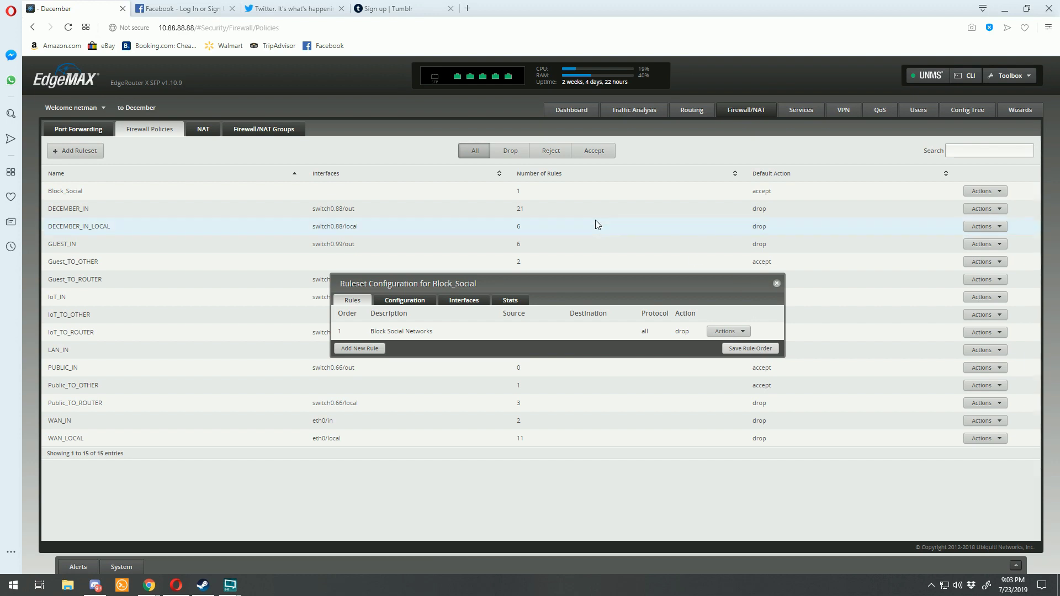
# Close and reopen the Block_Social configuration, then show its Interfaces bindings
pyautogui.click(776, 283)
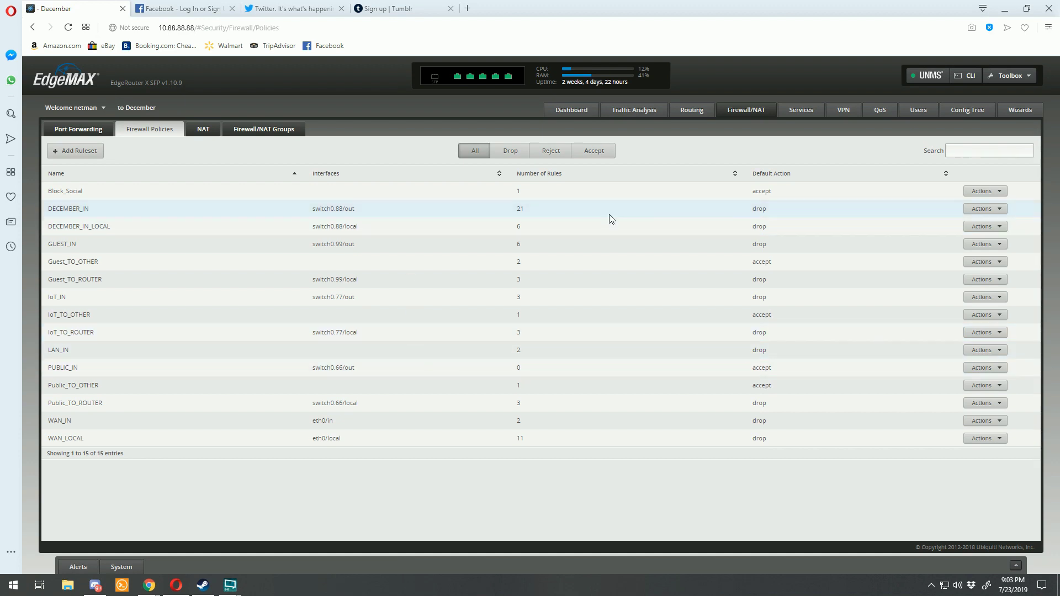
pyautogui.click(994, 191)
pyautogui.click(985, 203)
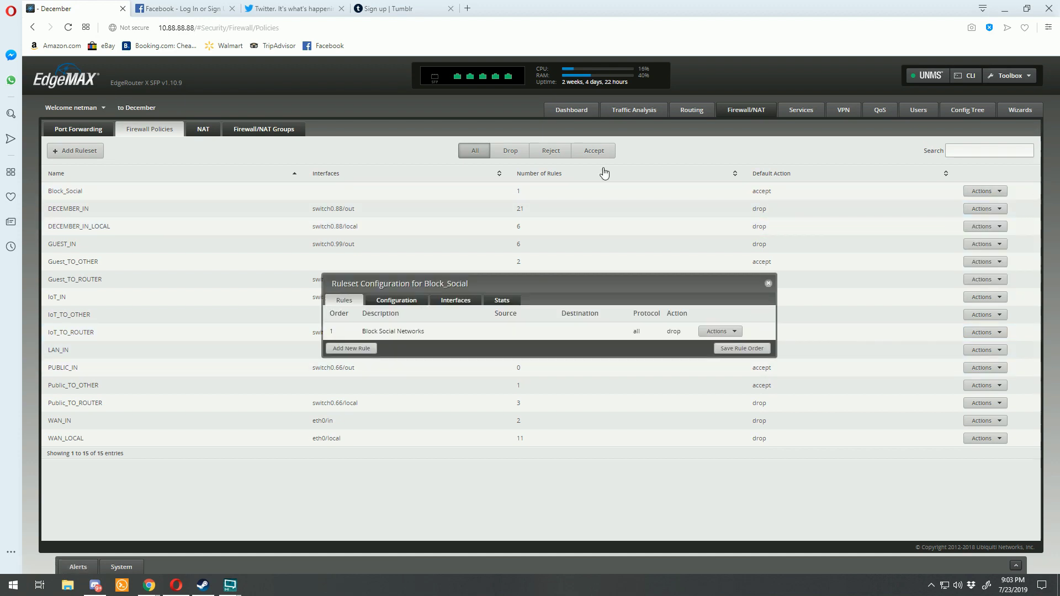
pyautogui.click(454, 300)
# Bind Block_Social to interface switch0.88 with direction in and save the ruleset
pyautogui.click(417, 313)
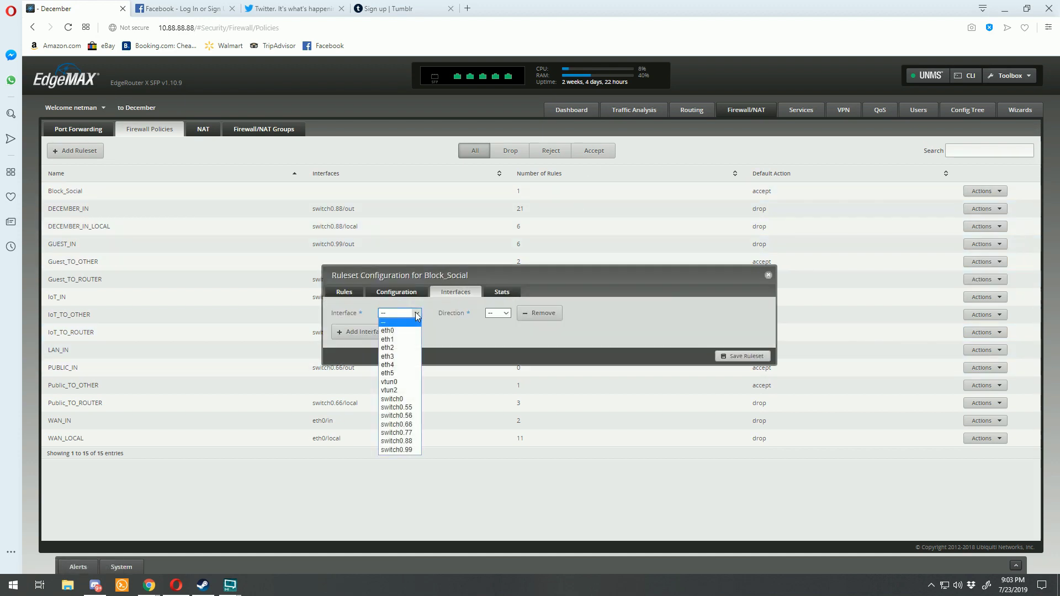
pyautogui.click(406, 441)
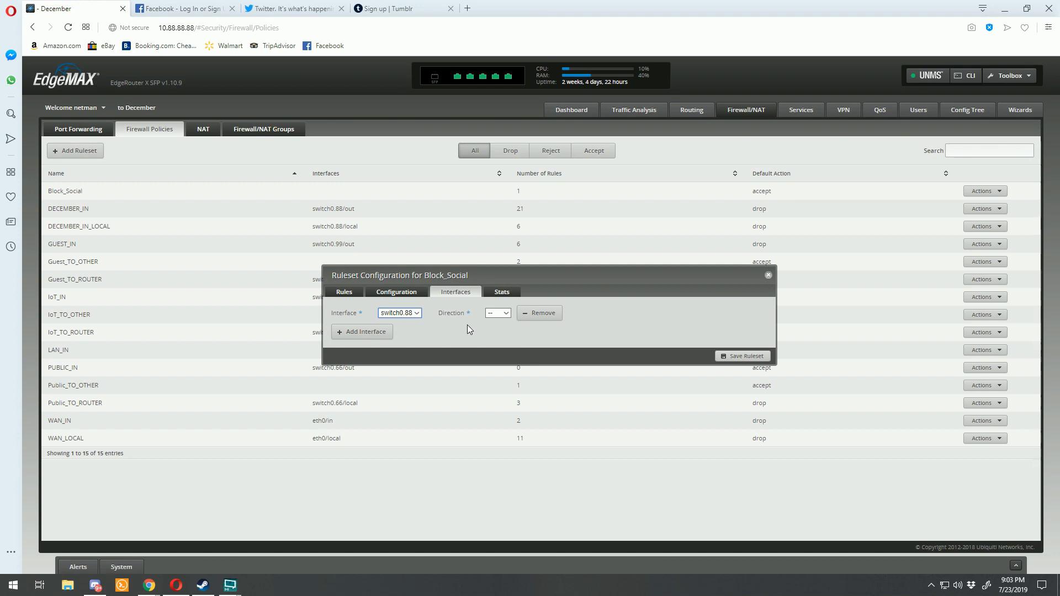
pyautogui.click(503, 314)
pyautogui.click(415, 314)
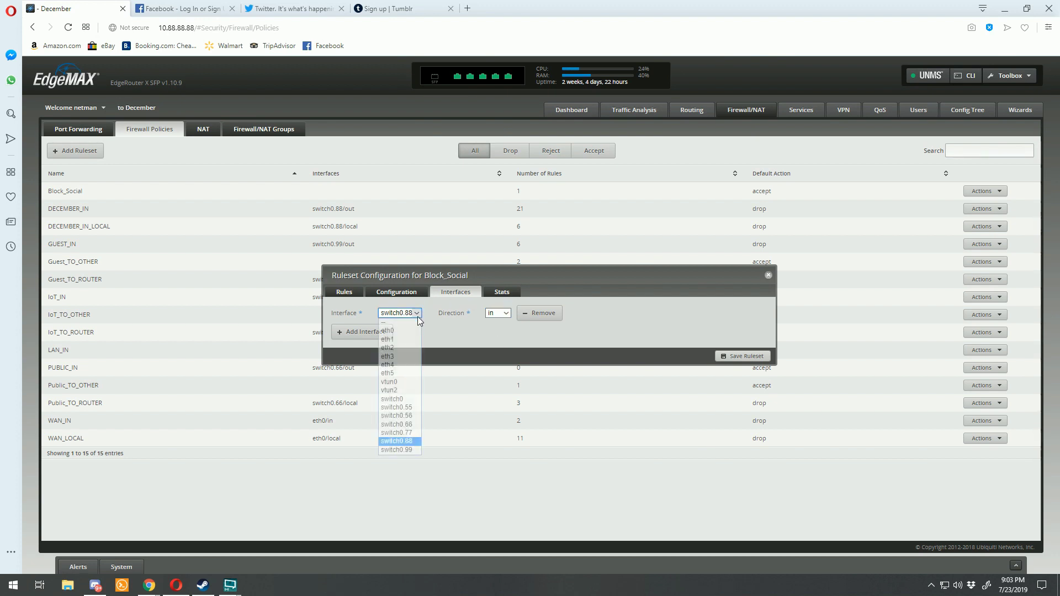
pyautogui.click(398, 339)
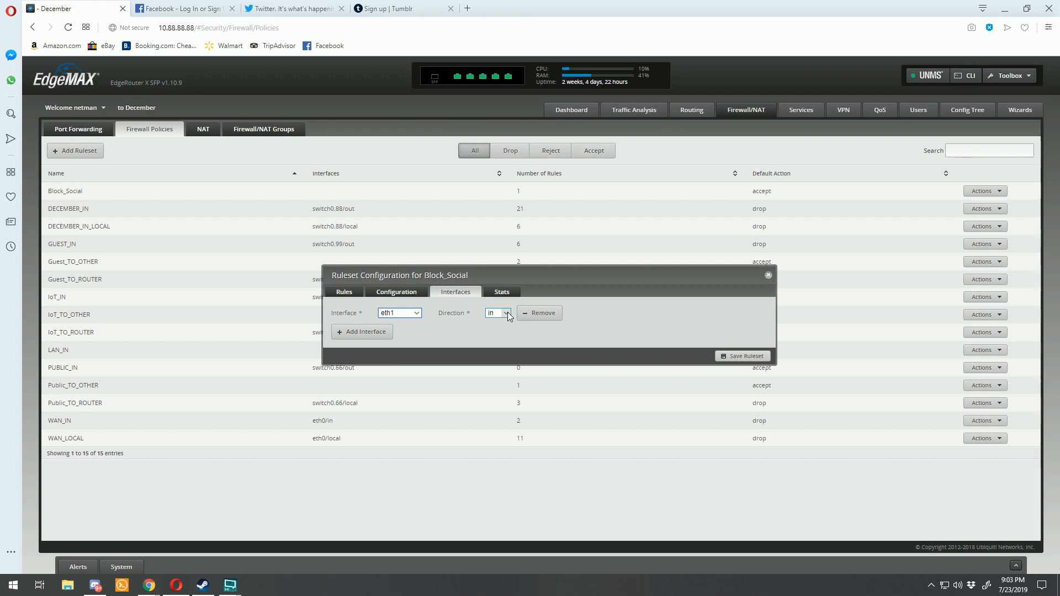
pyautogui.click(419, 313)
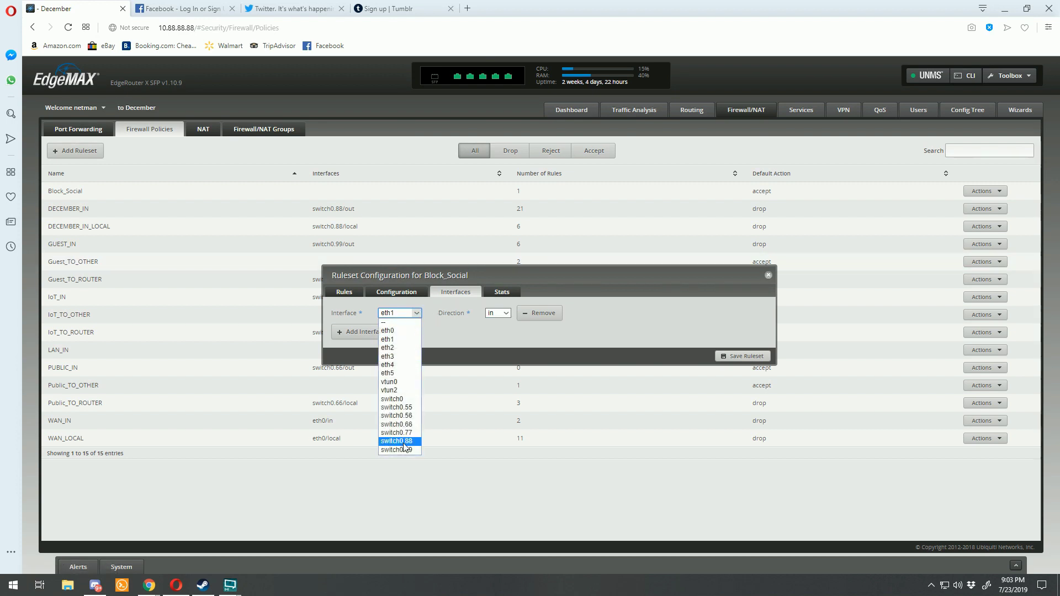
pyautogui.click(396, 441)
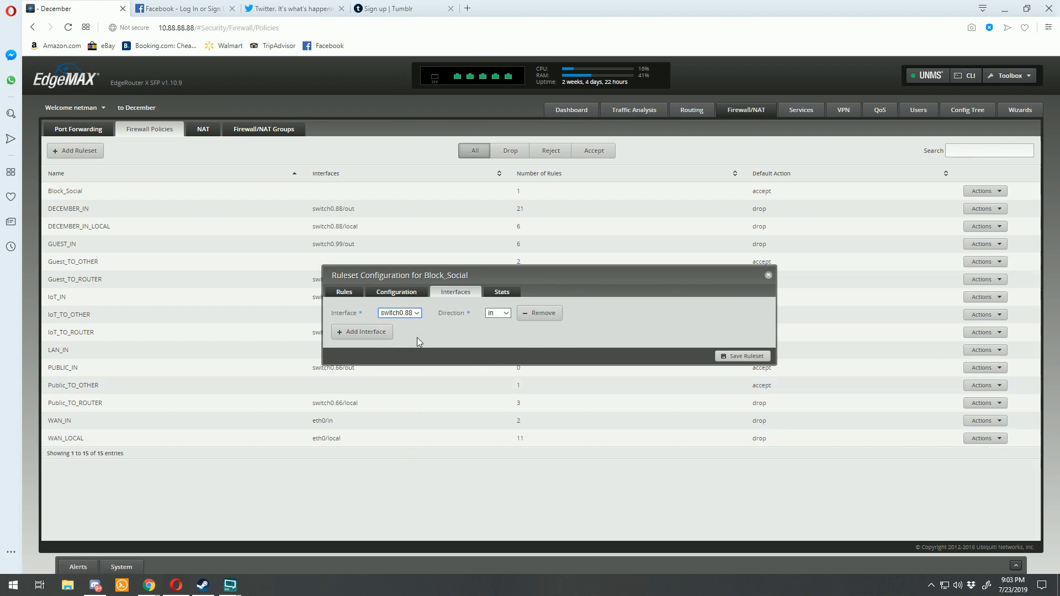
pyautogui.click(754, 355)
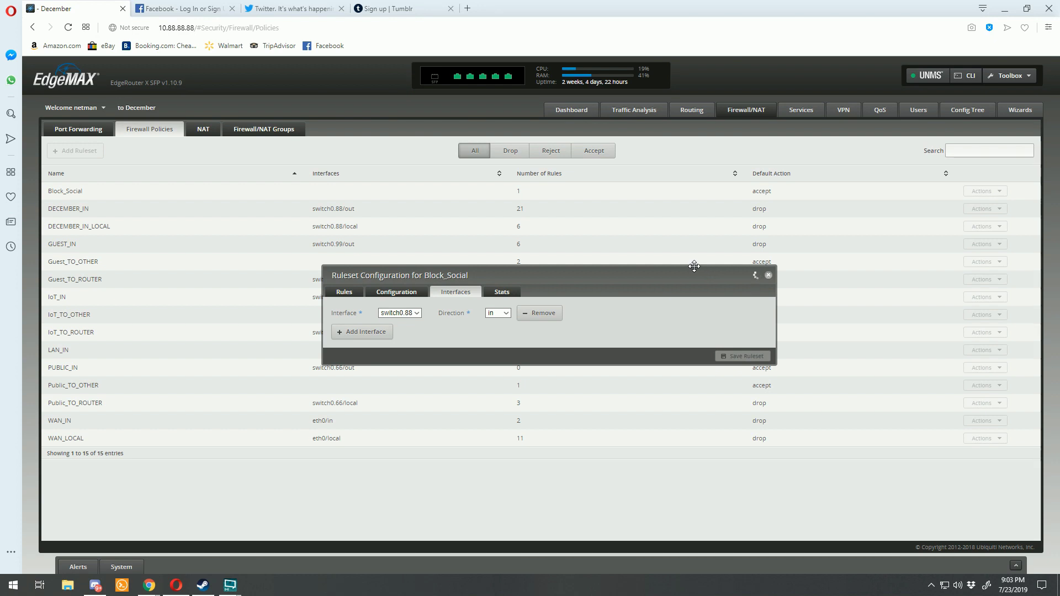
# Close the earlier Facebook, Twitter and Tumblr tabs
pyautogui.click(212, 7)
pyautogui.click(232, 8)
pyautogui.click(232, 8)
pyautogui.click(241, 8)
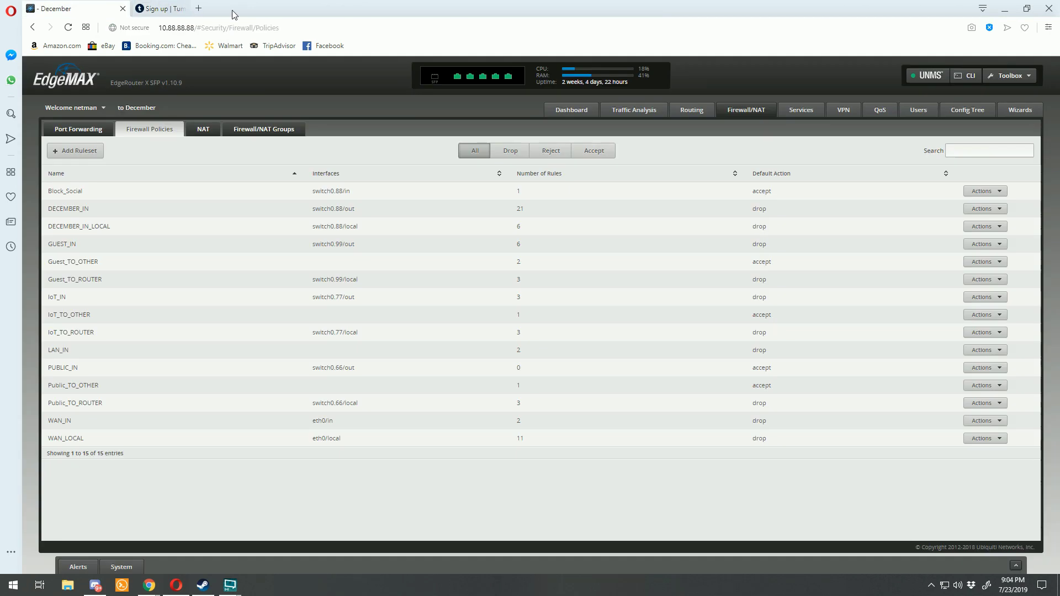
# Open Facebook and Twitter from Speed Dial and tumblr in fresh tabs
pyautogui.click(145, 8)
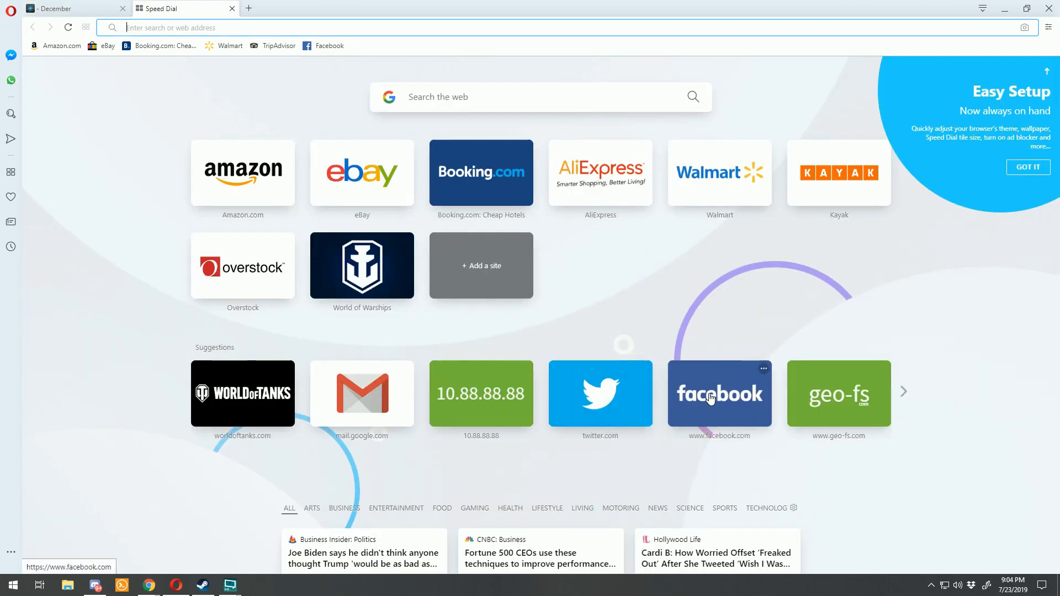
pyautogui.click(706, 397)
pyautogui.hotkey('ctrl', 't')
pyautogui.click(603, 398)
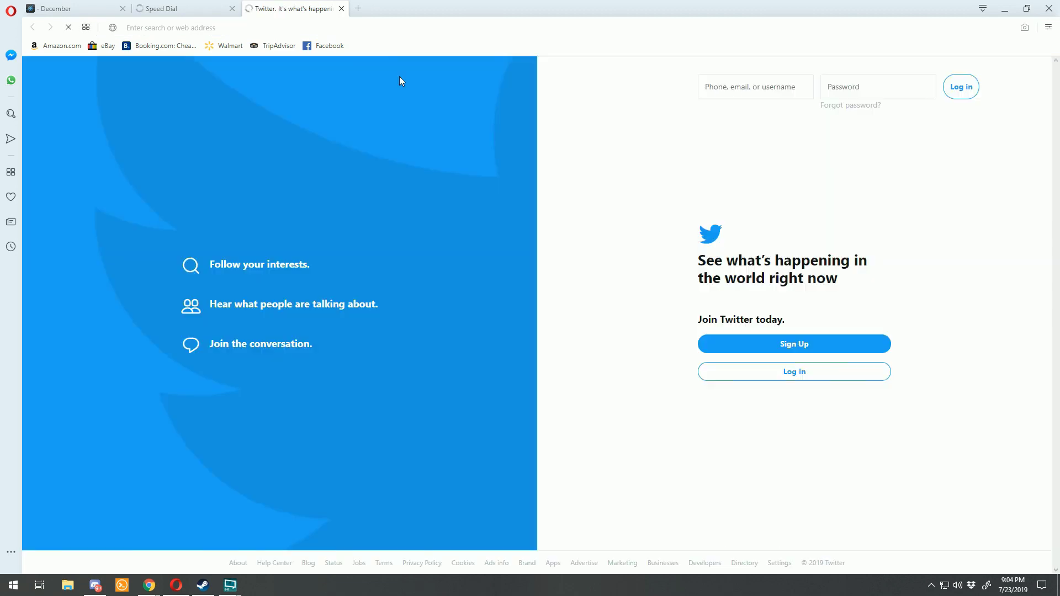
pyautogui.hotkey('ctrl', 't')
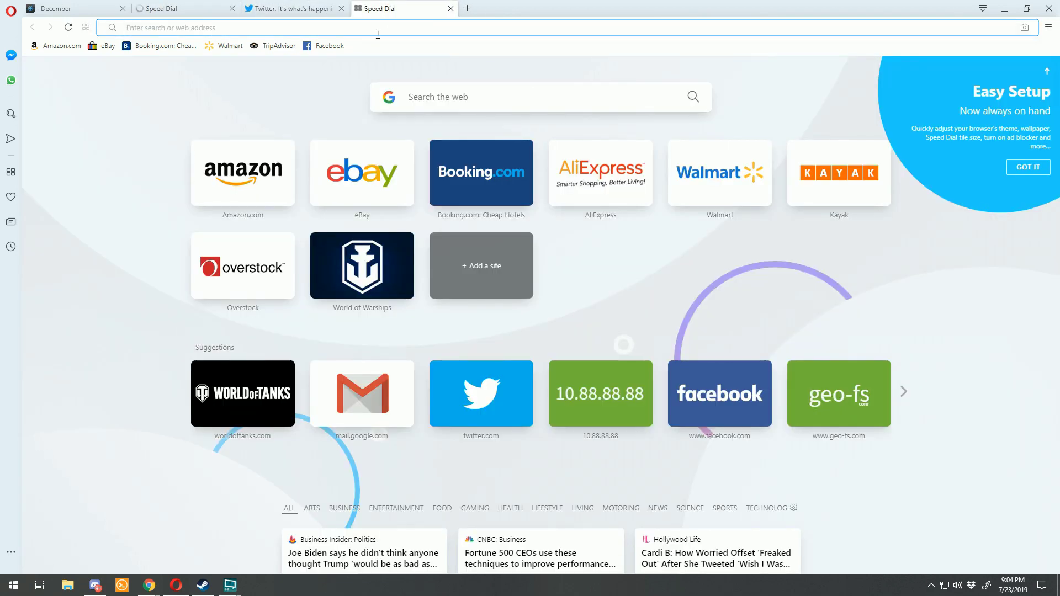
pyautogui.write('tumblr.com')
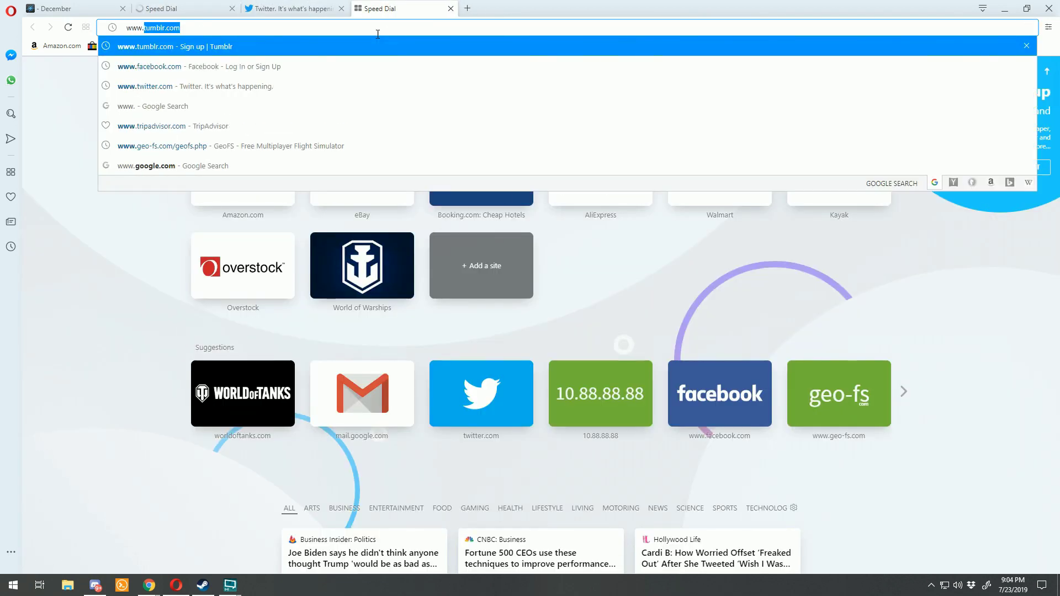
pyautogui.press('Return')
# Check each test tab, browsing Tumblr's sign-up and login pages
pyautogui.click(221, 11)
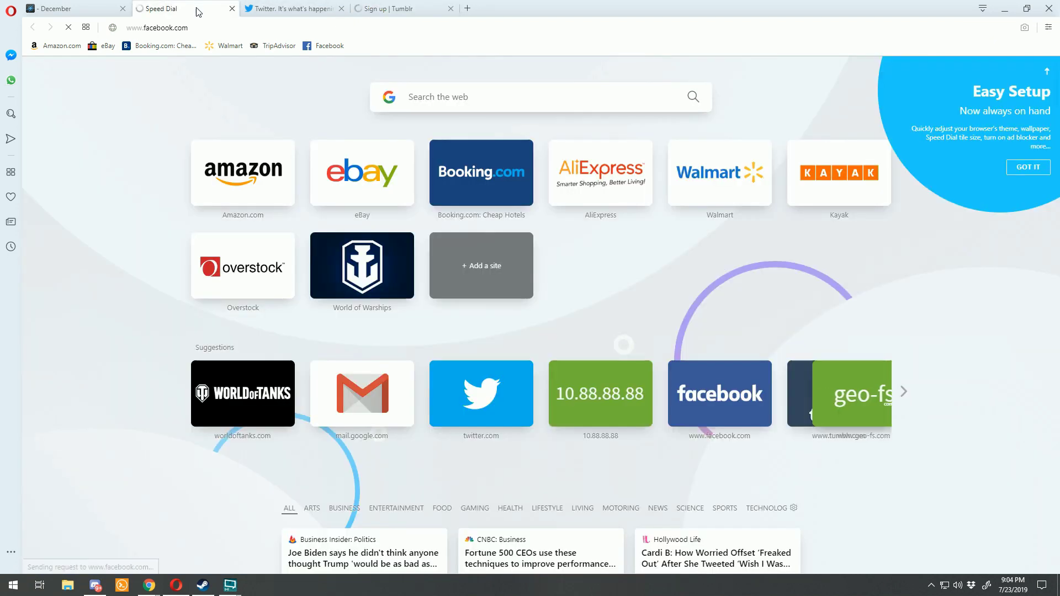
pyautogui.click(298, 8)
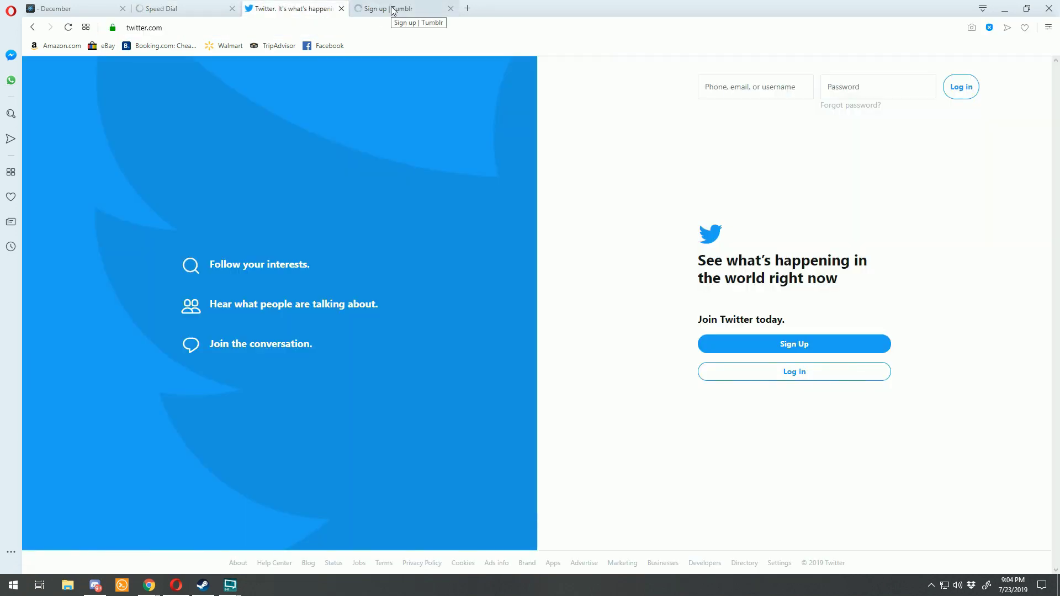
pyautogui.click(393, 10)
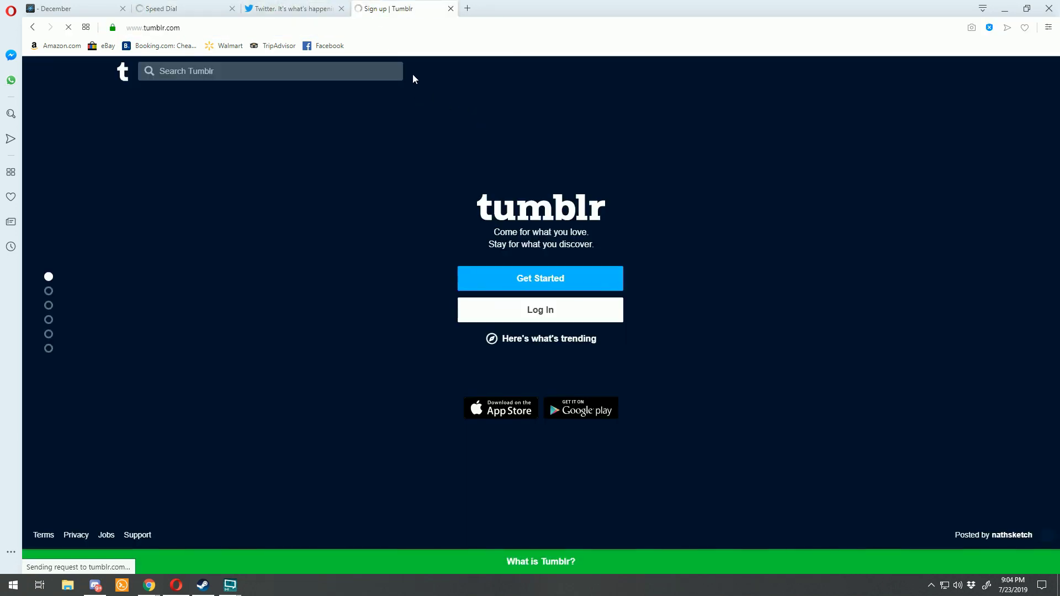
pyautogui.click(557, 280)
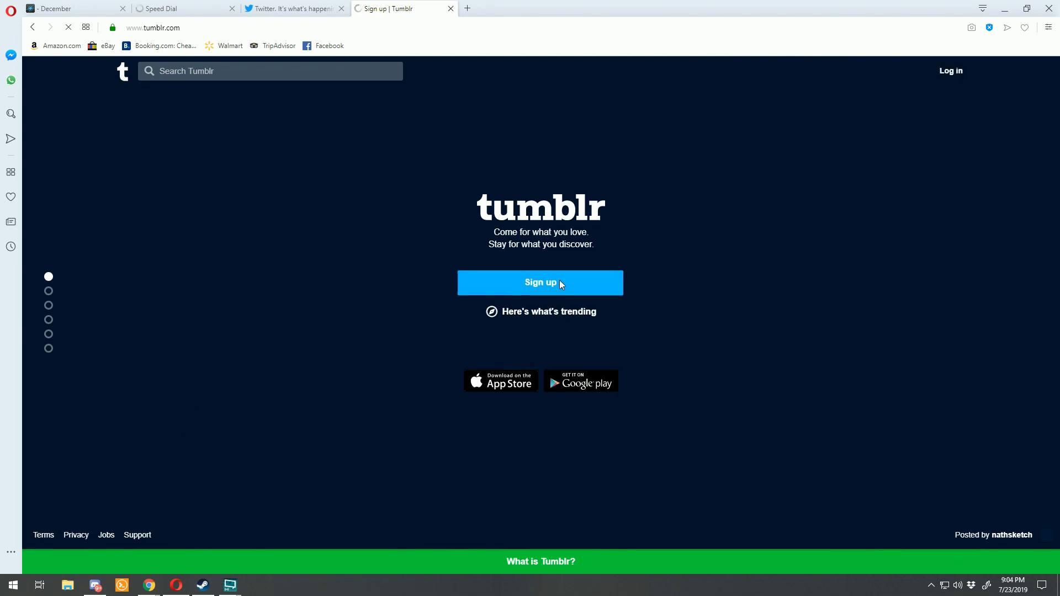
pyautogui.click(951, 72)
pyautogui.scroll(-2, 513, 142)
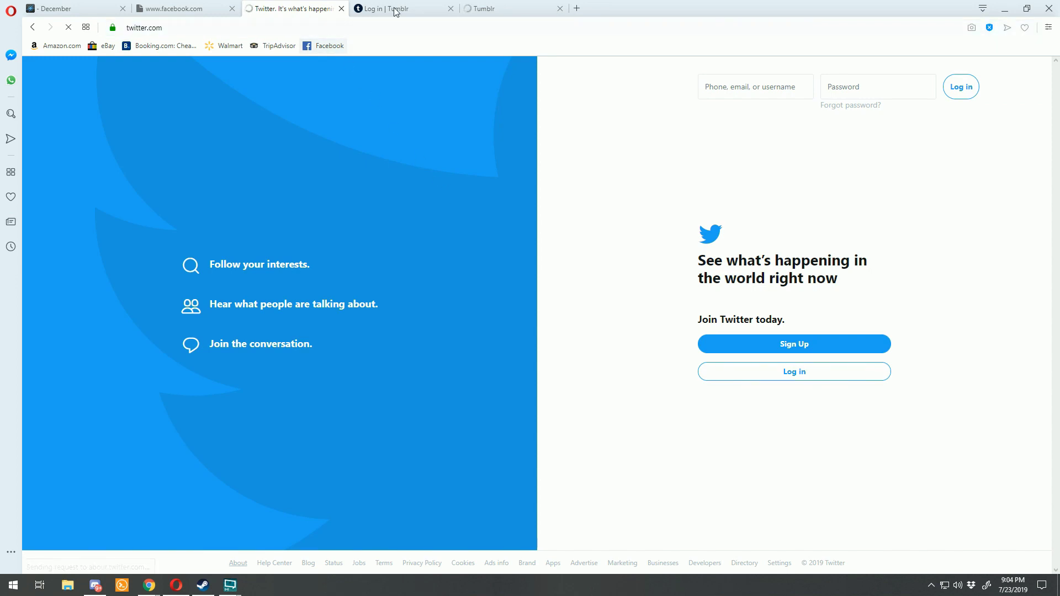
pyautogui.click(494, 8)
# Confirm Facebook fails, view Twitter's terms and Tumblr's privacy page, then return to the router tab
pyautogui.click(182, 12)
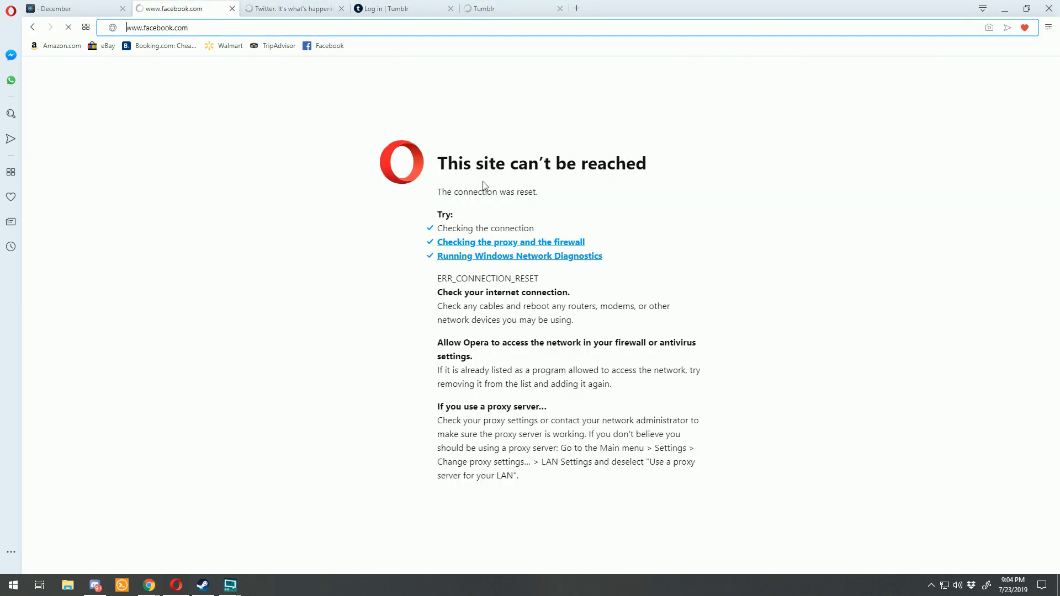
pyautogui.click(283, 12)
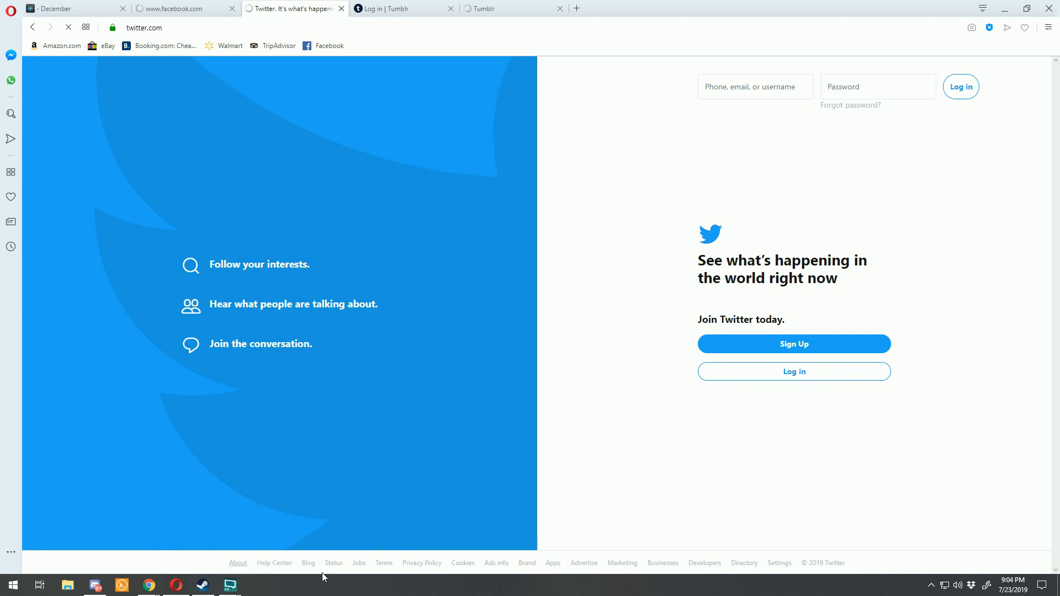
pyautogui.click(384, 563)
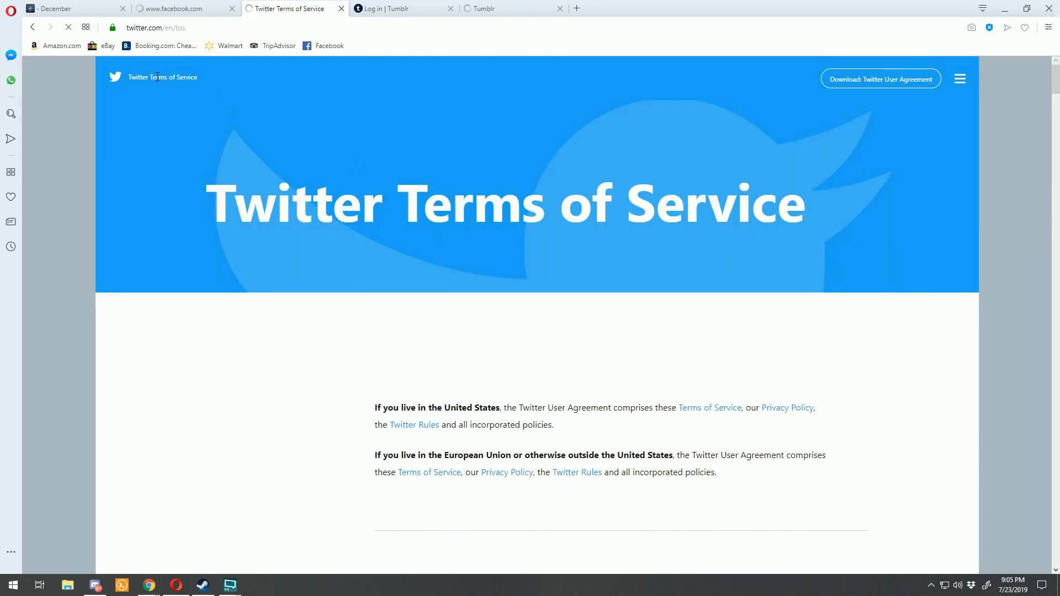
pyautogui.hotkey('alt', 'Left')
pyautogui.click(386, 9)
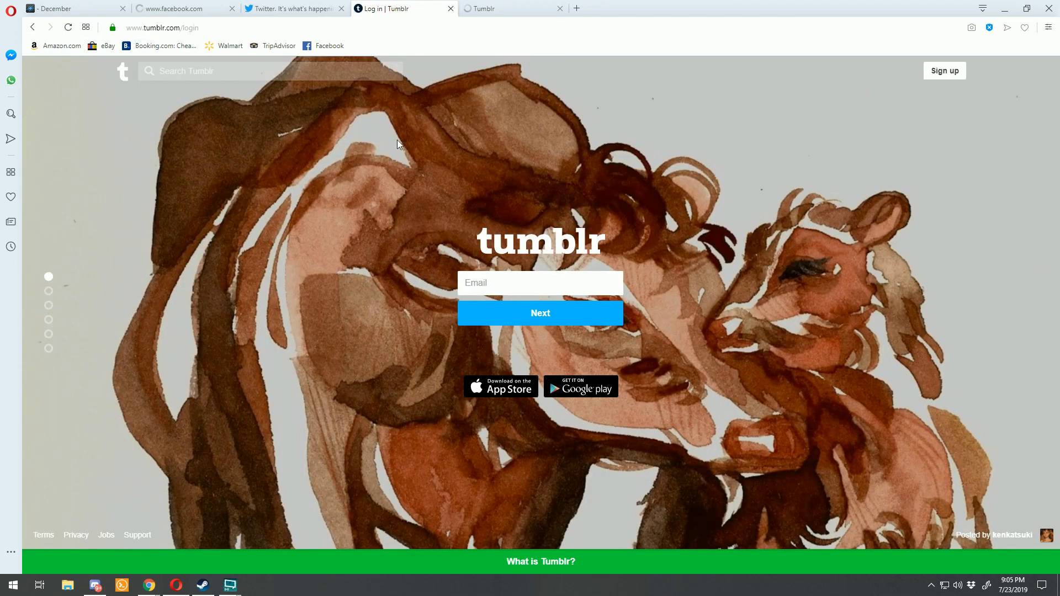
pyautogui.click(77, 535)
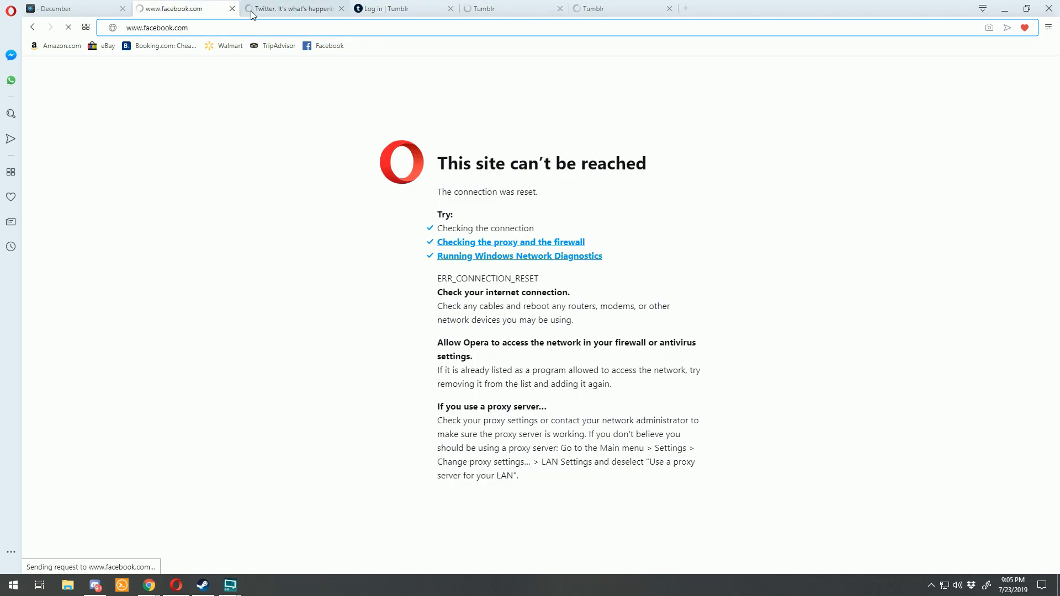
pyautogui.click(303, 13)
pyautogui.click(82, 11)
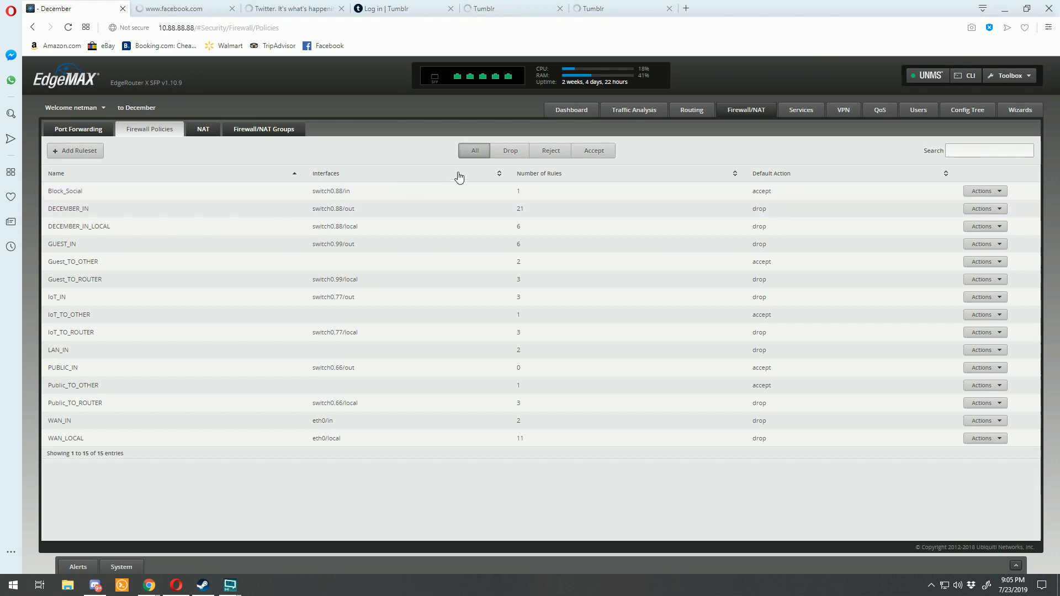
# Open rule 1 'Block Social Networks' advanced settings and view its Basic tab
pyautogui.click(986, 191)
pyautogui.click(988, 204)
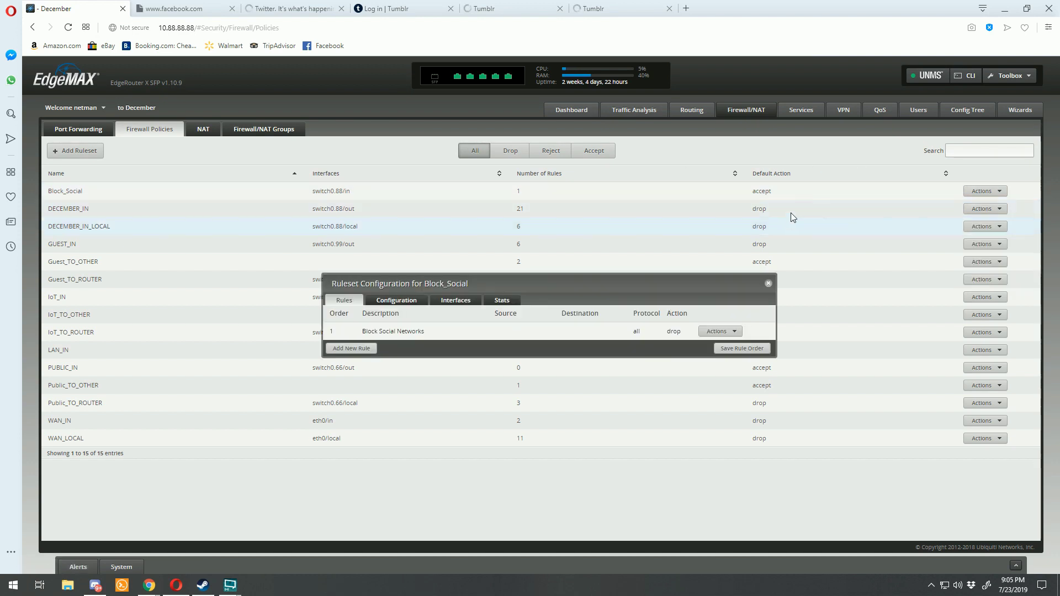
pyautogui.click(719, 331)
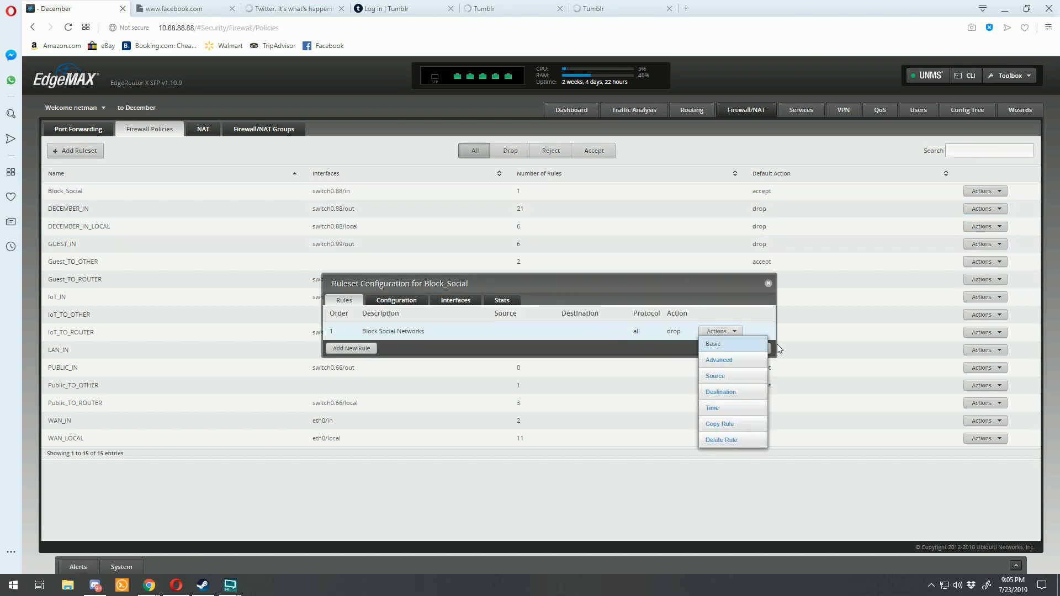
pyautogui.click(719, 360)
pyautogui.click(453, 210)
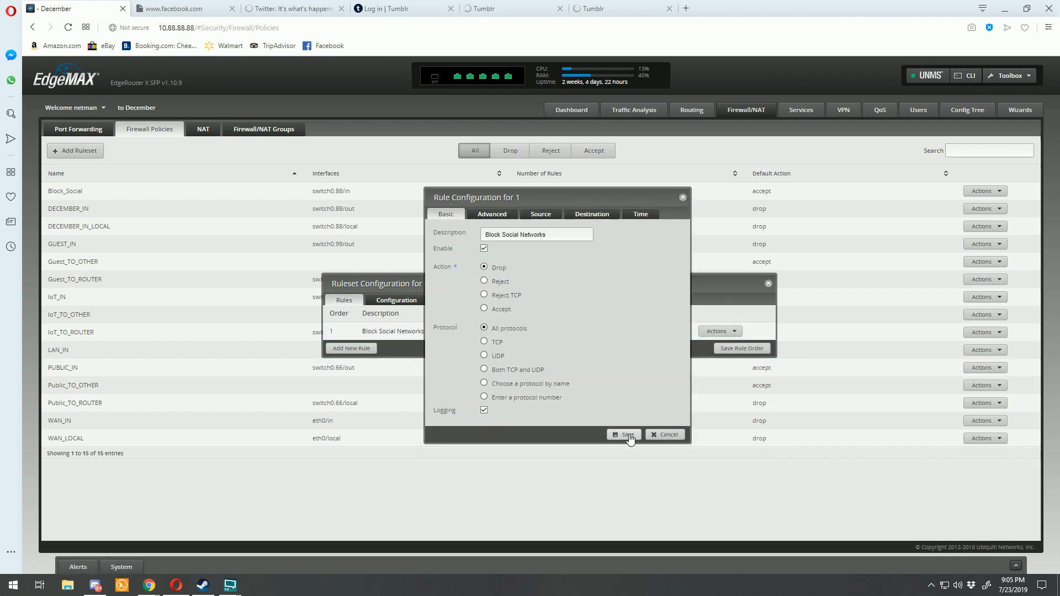
# Save rule 1 and compare Block_Social's packet and byte statistics with the Tumblr and Facebook tabs
pyautogui.click(683, 197)
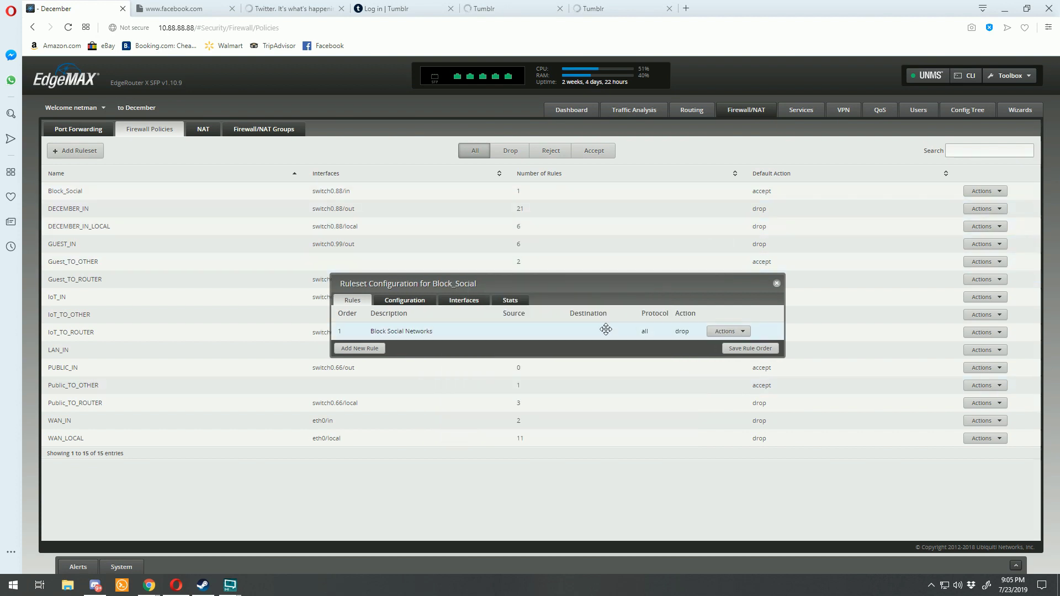
pyautogui.click(509, 301)
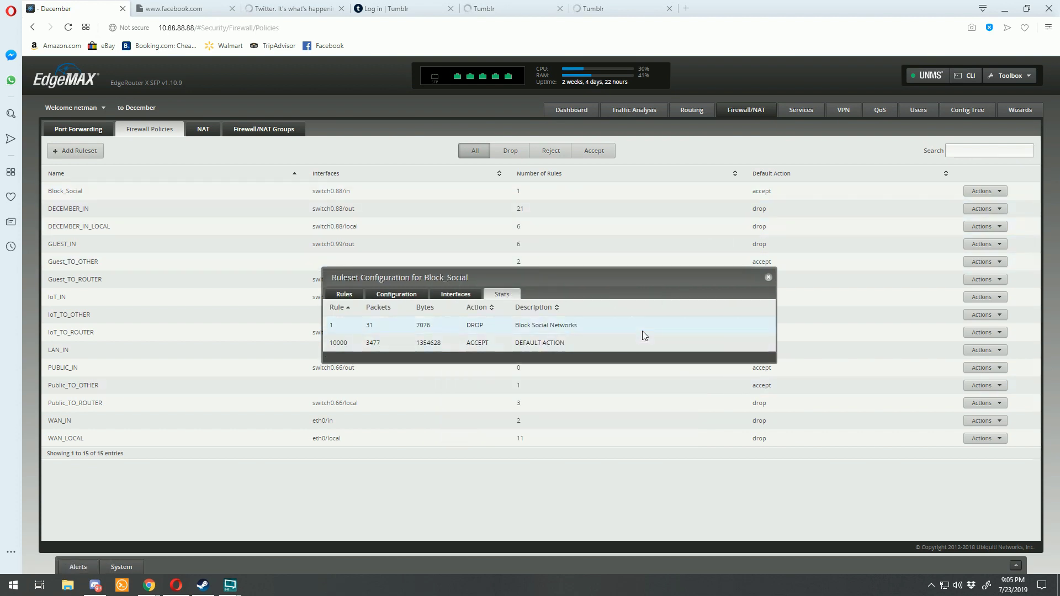
pyautogui.click(606, 5)
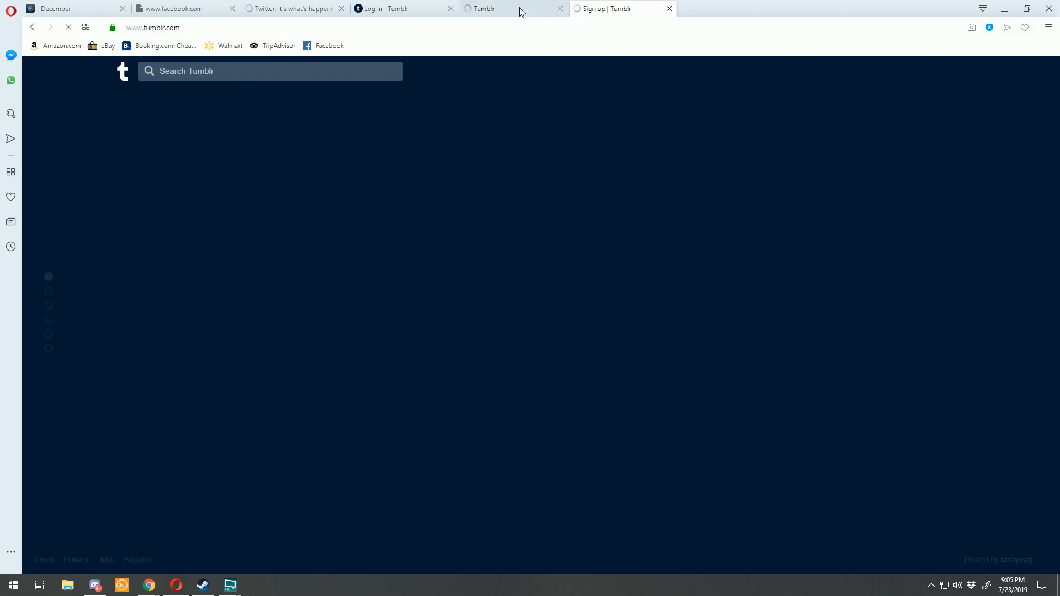
pyautogui.click(519, 8)
pyautogui.click(182, 8)
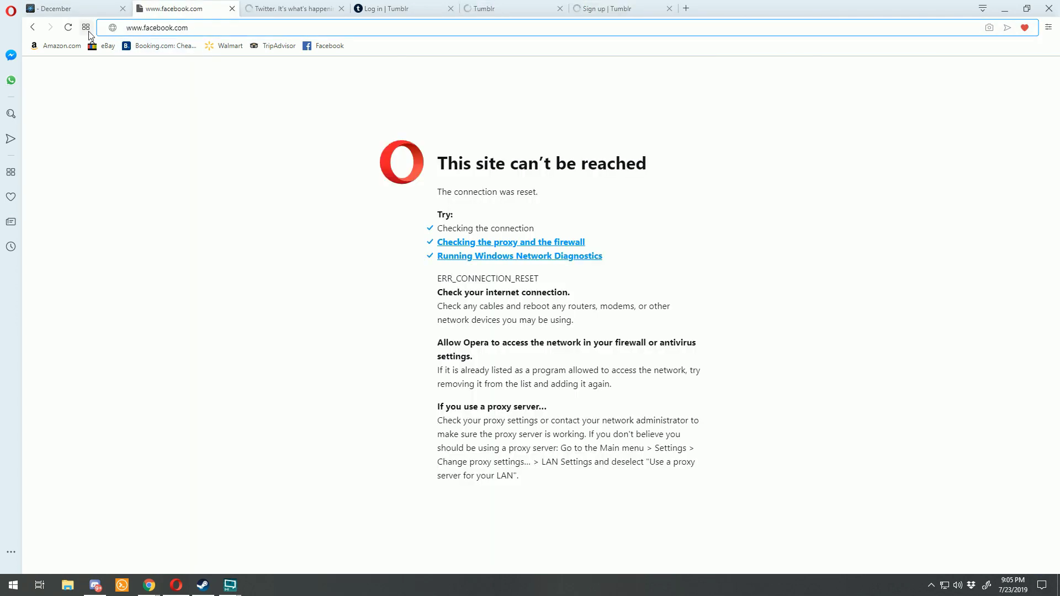
pyautogui.click(61, 8)
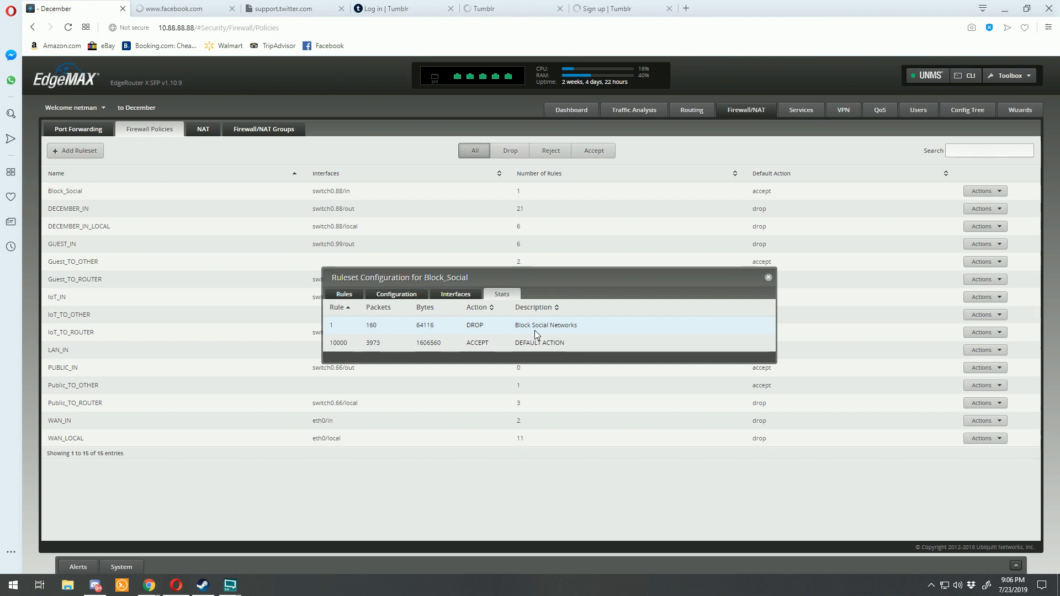
# Recheck the test tabs: Facebook and Twitter support fail, Tumblr login, privacy and sign-up load
pyautogui.click(185, 7)
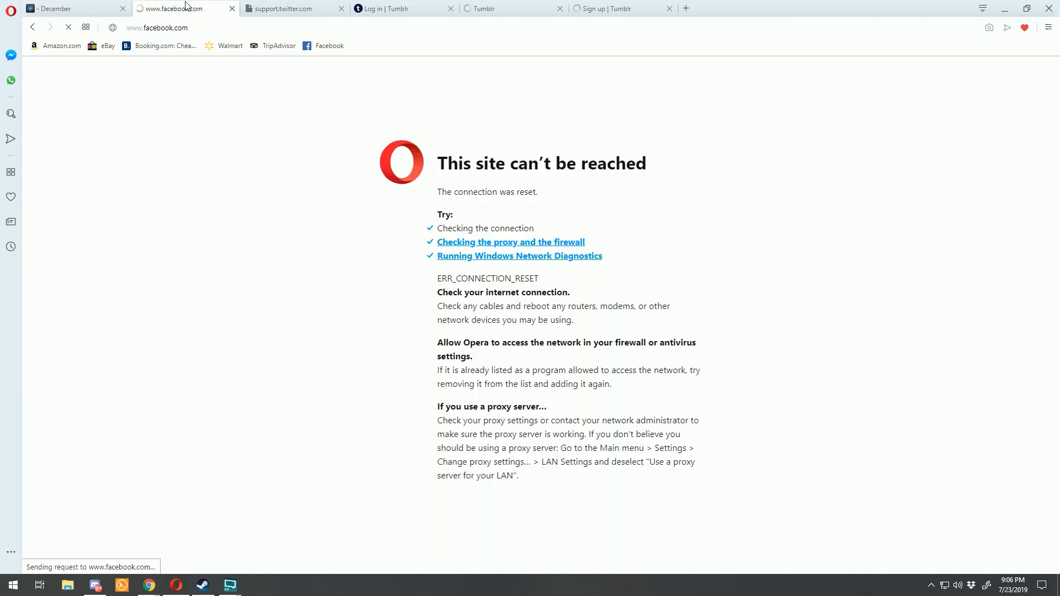
pyautogui.click(296, 8)
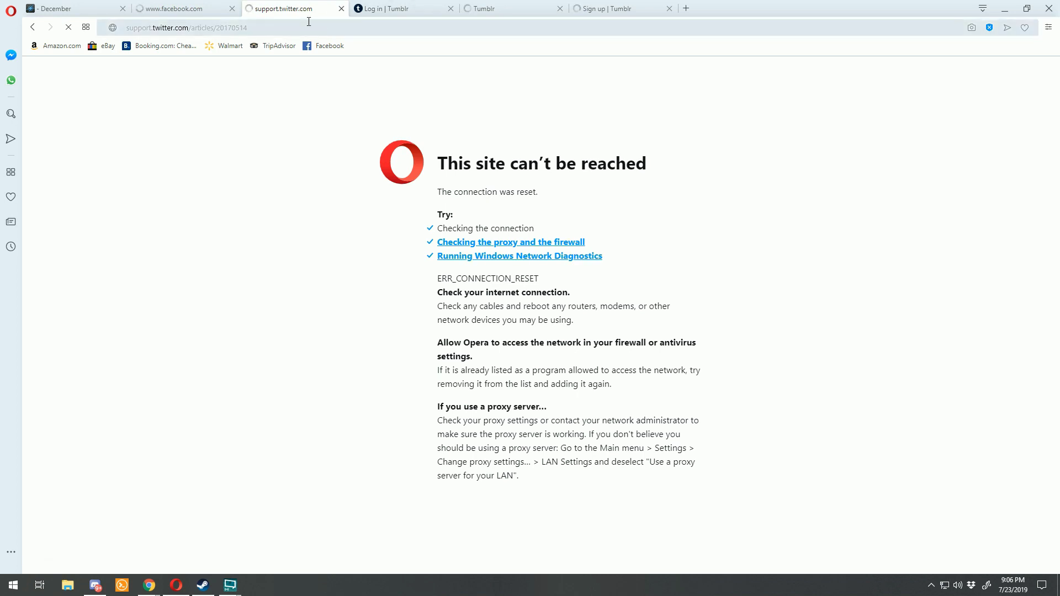
pyautogui.click(410, 9)
pyautogui.scroll(-2, 549, 130)
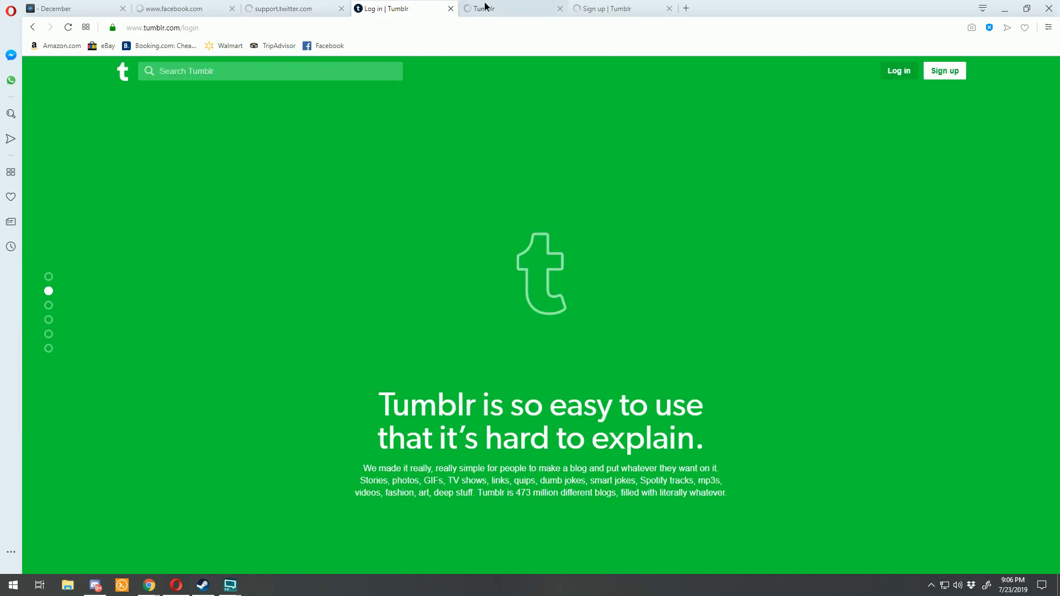
pyautogui.click(486, 8)
pyautogui.click(602, 9)
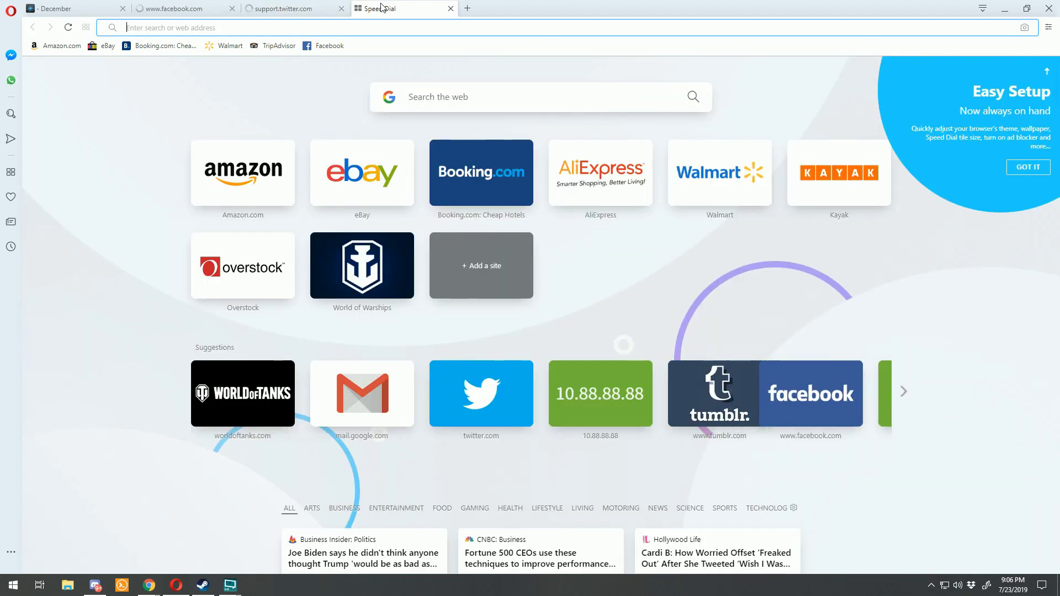
pyautogui.write('www.my')
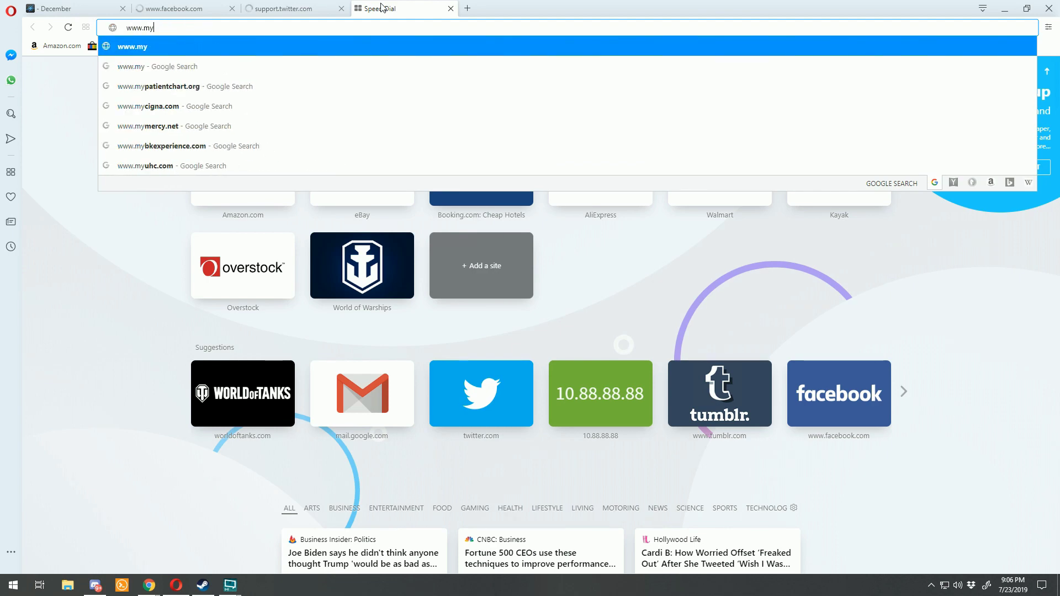
pyautogui.write('space.com')
pyautogui.press('Return')
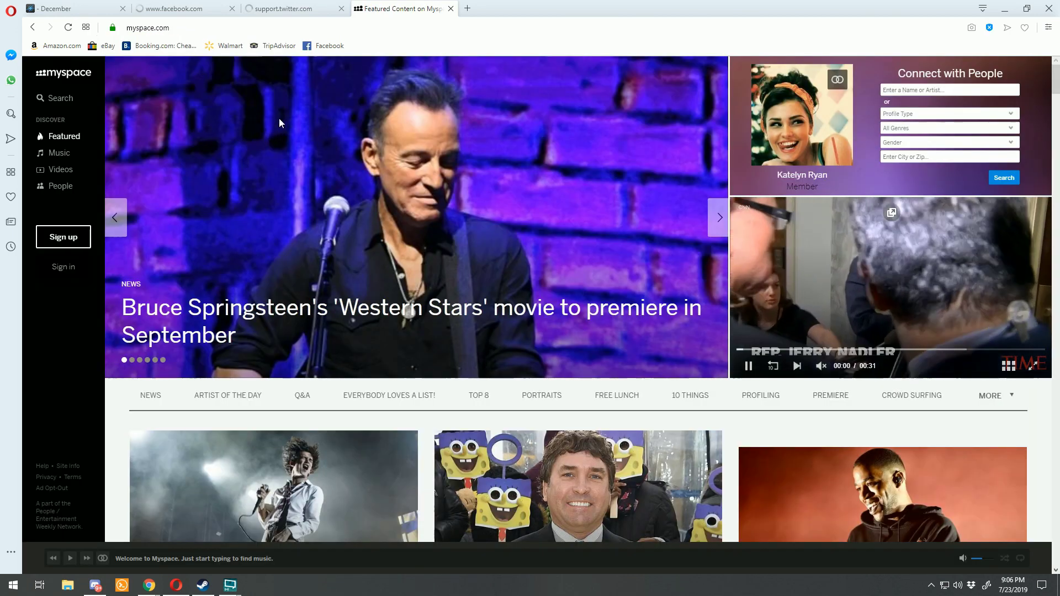
pyautogui.click(467, 9)
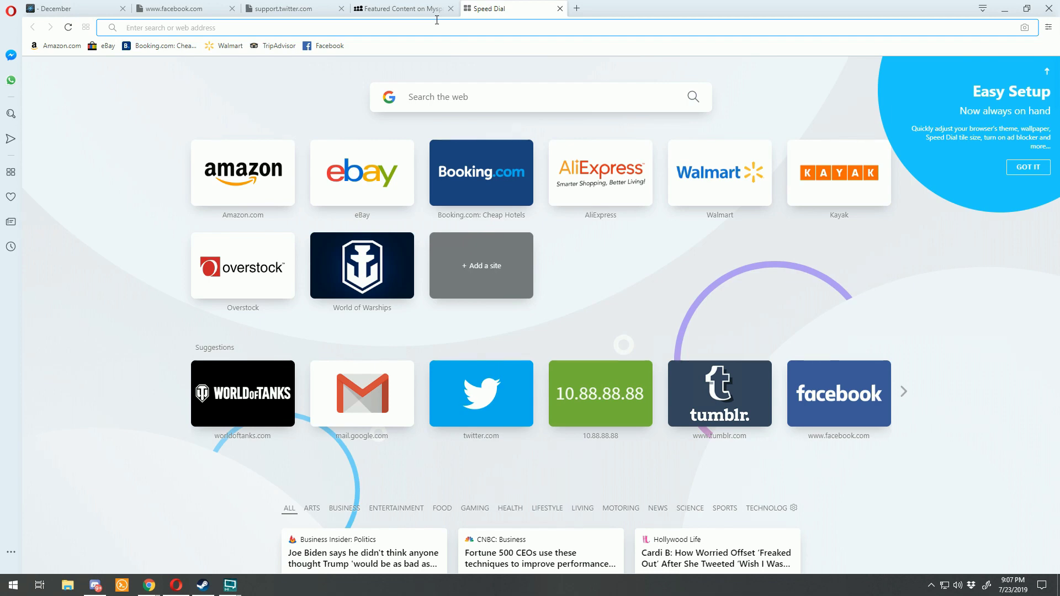
pyautogui.hotkey('ctrl', 'Tab')
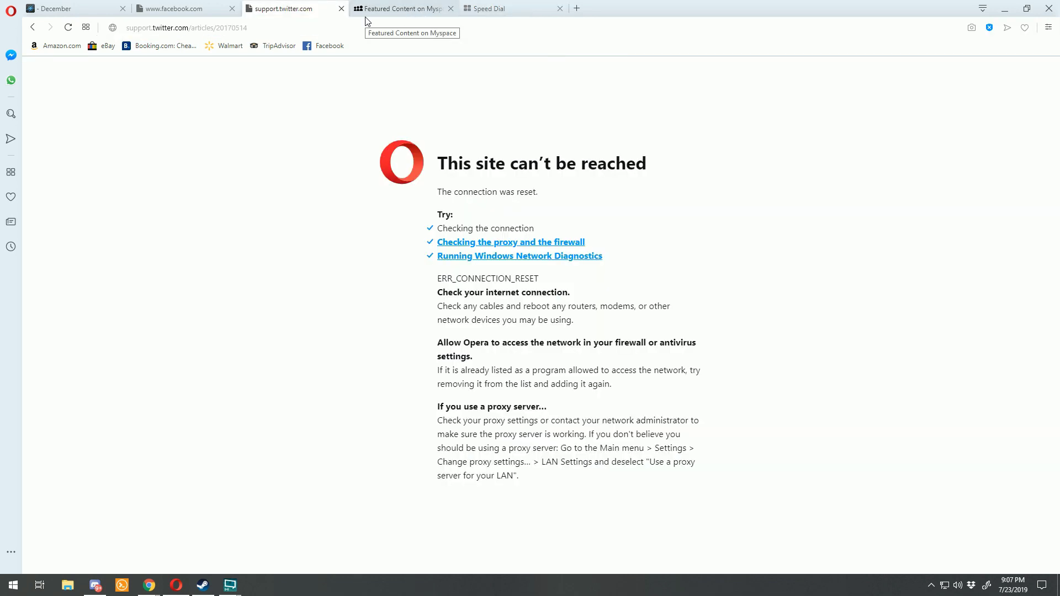
pyautogui.click(393, 10)
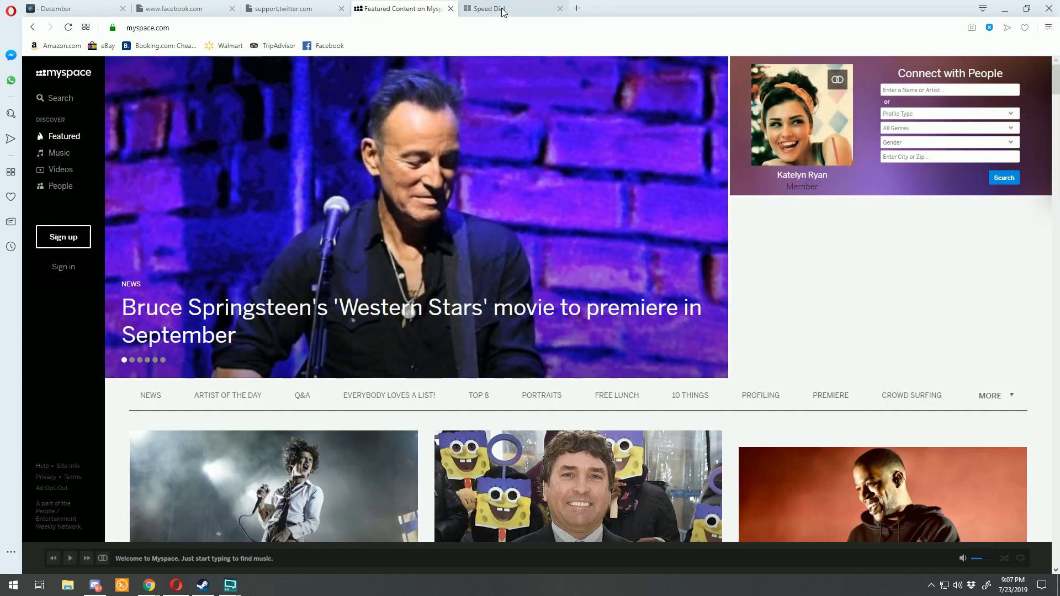
pyautogui.click(502, 9)
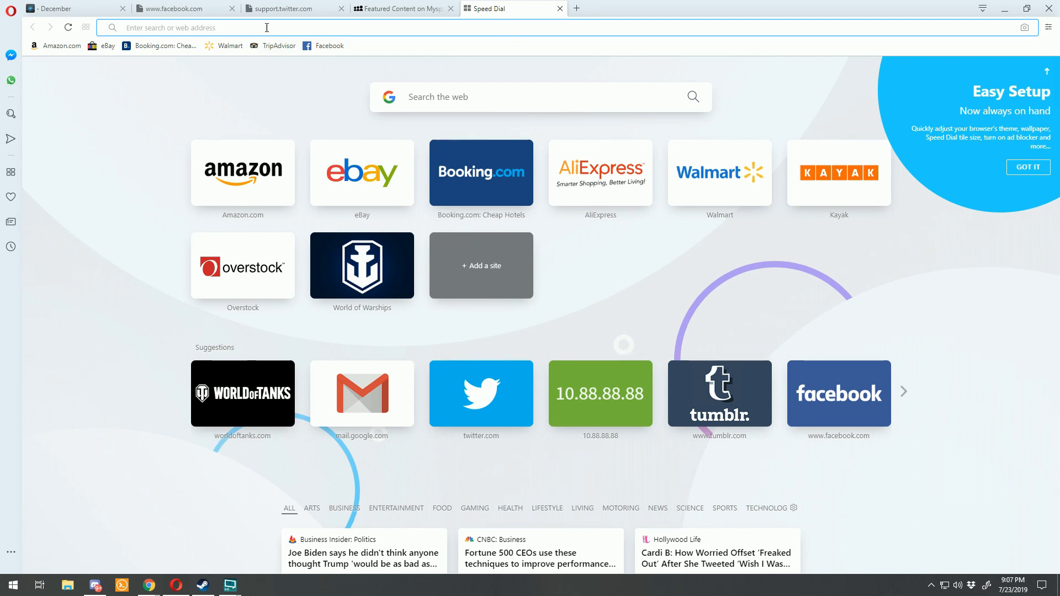
# Close the stats, remove Block_Social's interface binding and save the ruleset
pyautogui.click(55, 9)
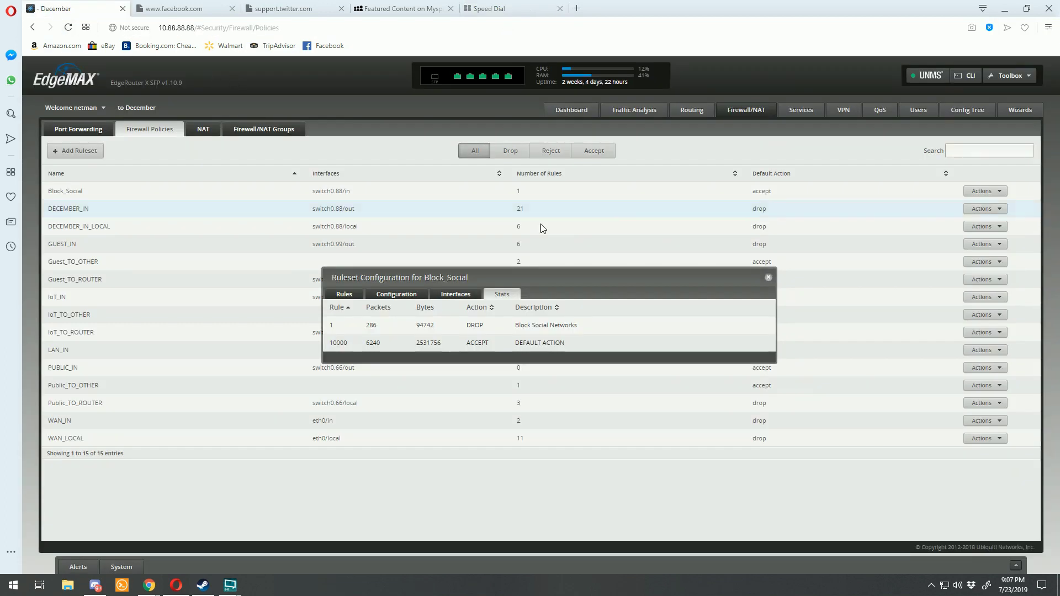
pyautogui.click(768, 278)
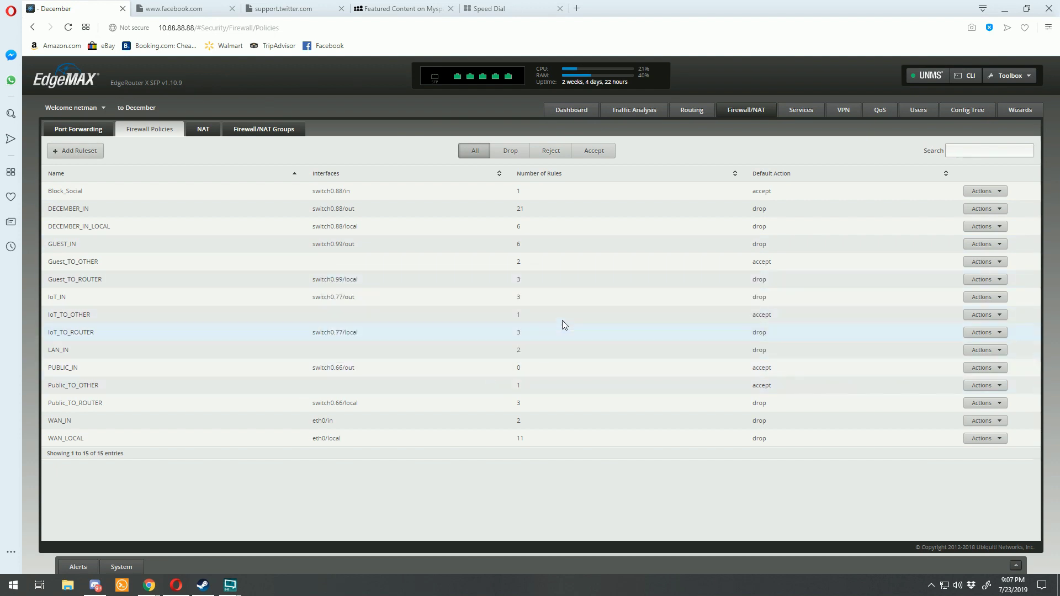
pyautogui.click(985, 191)
pyautogui.click(983, 203)
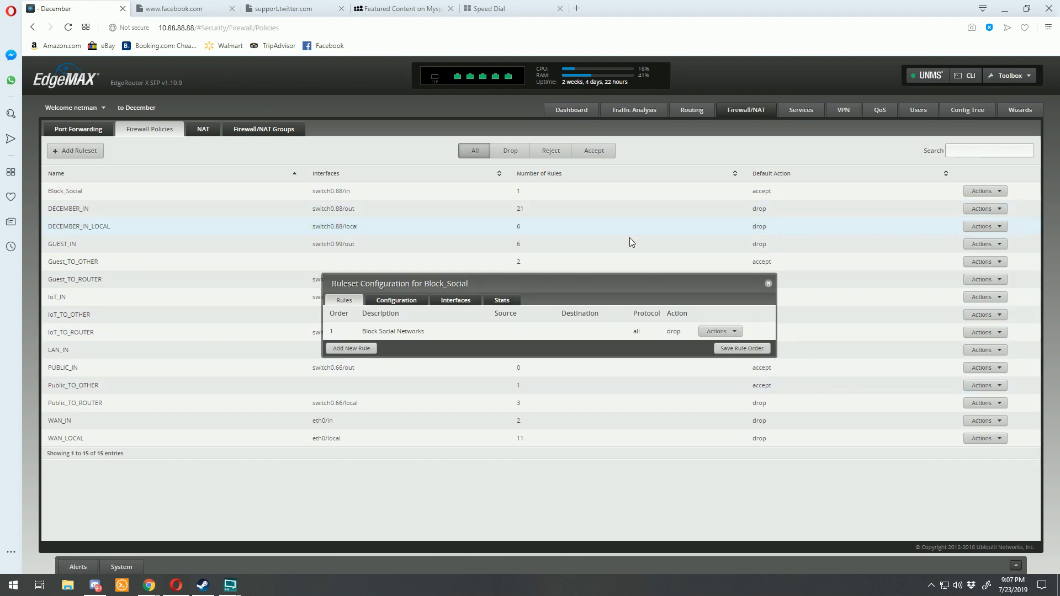
pyautogui.click(461, 304)
pyautogui.click(416, 313)
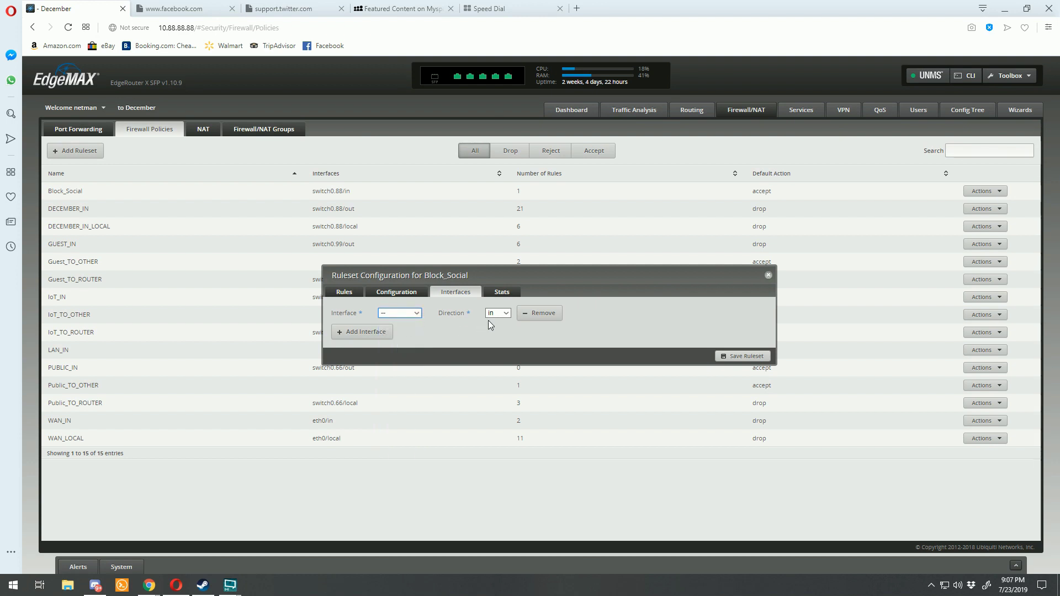
pyautogui.click(497, 313)
pyautogui.click(497, 326)
# Delete the Block_Social ruleset and confirm the deletion
pyautogui.click(985, 191)
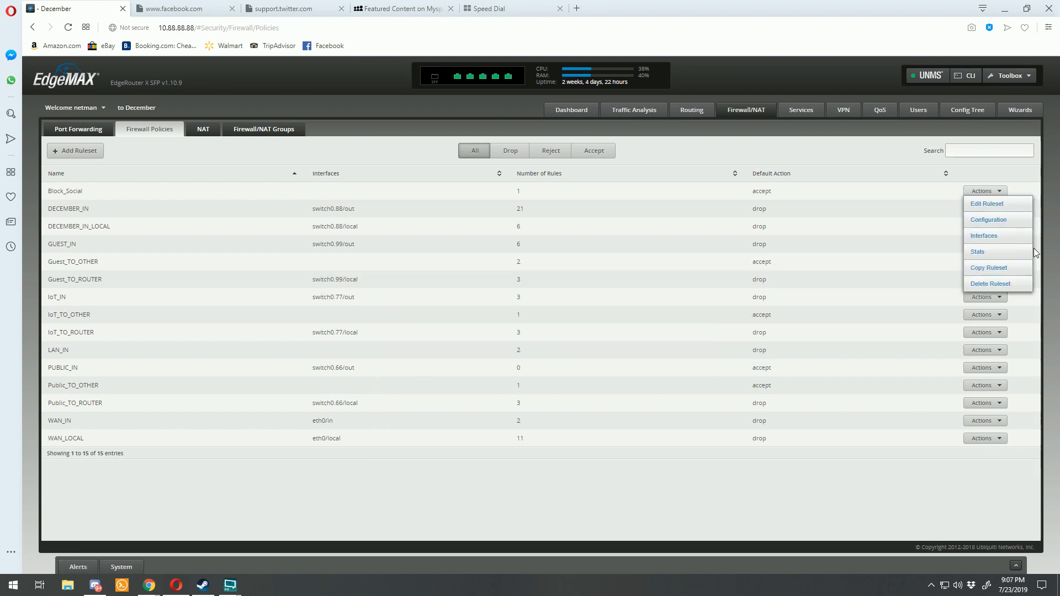
pyautogui.click(991, 283)
pyautogui.click(580, 347)
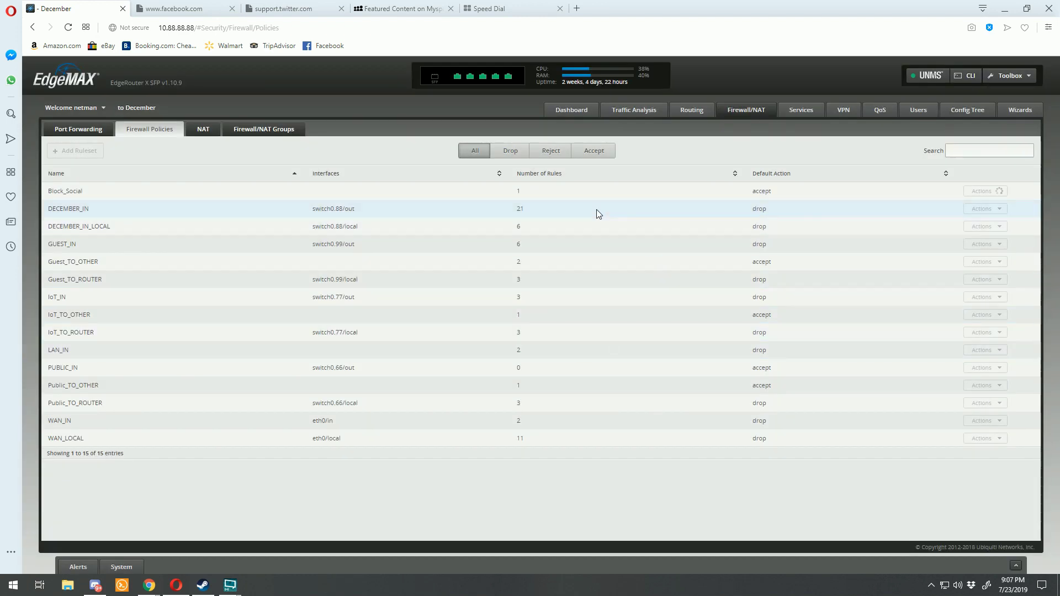
# Check whether Facebook and Myspace load, then return to the firewall policies page
pyautogui.click(174, 8)
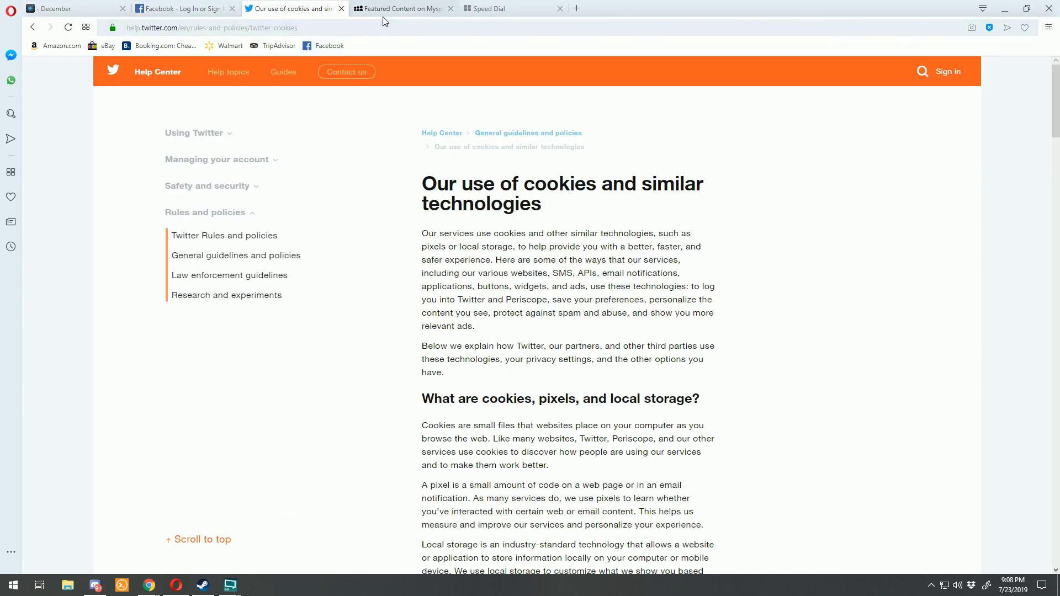
pyautogui.click(387, 9)
pyautogui.click(492, 8)
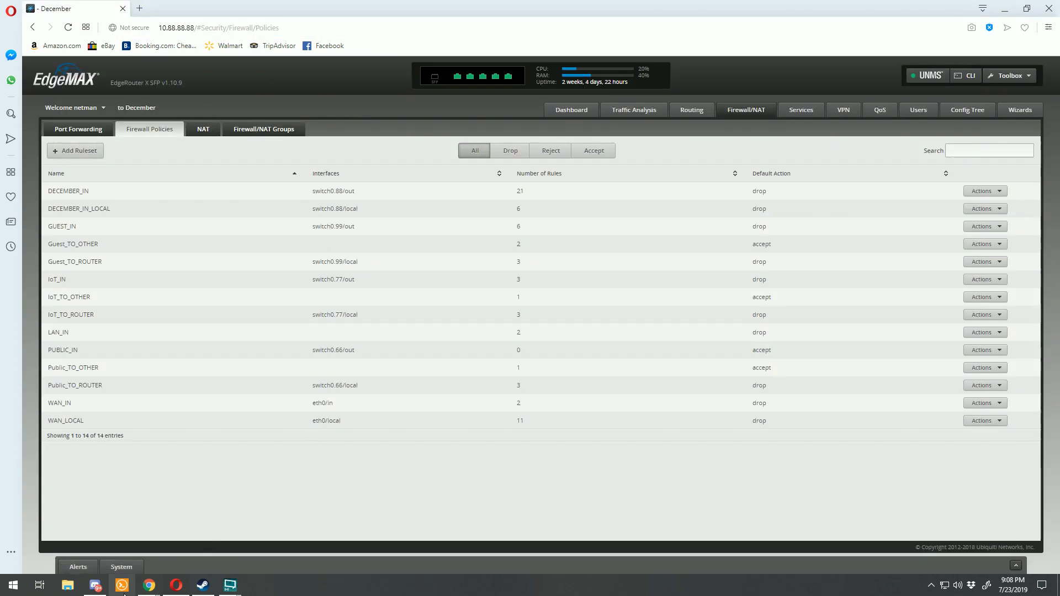
# In a maximized router terminal, run sudo /usr/sbin/ubnt-dpi-util search-app twitter
pyautogui.click(122, 586)
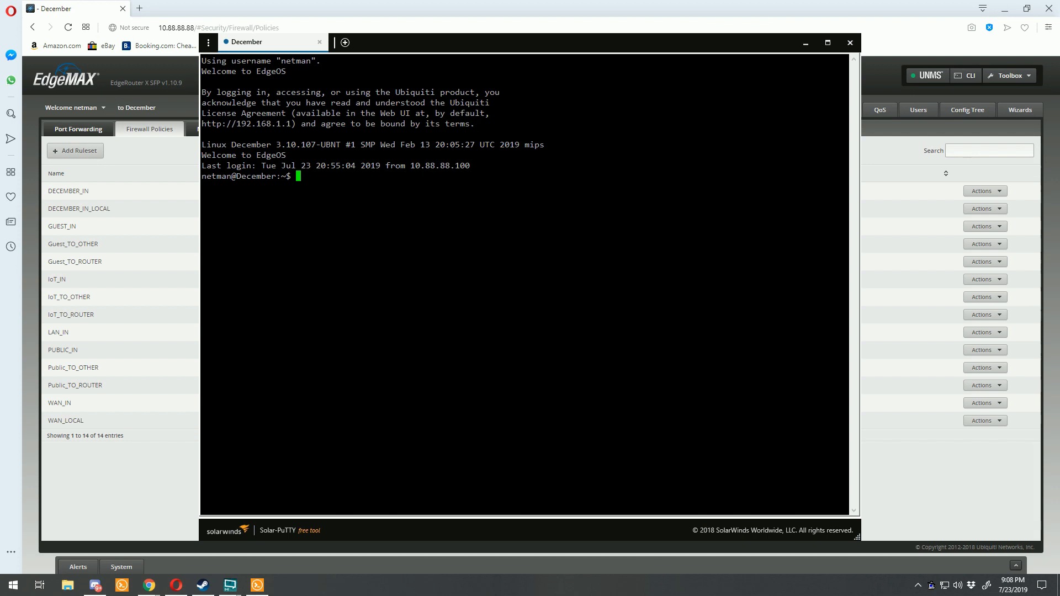
pyautogui.doubleClick(558, 47)
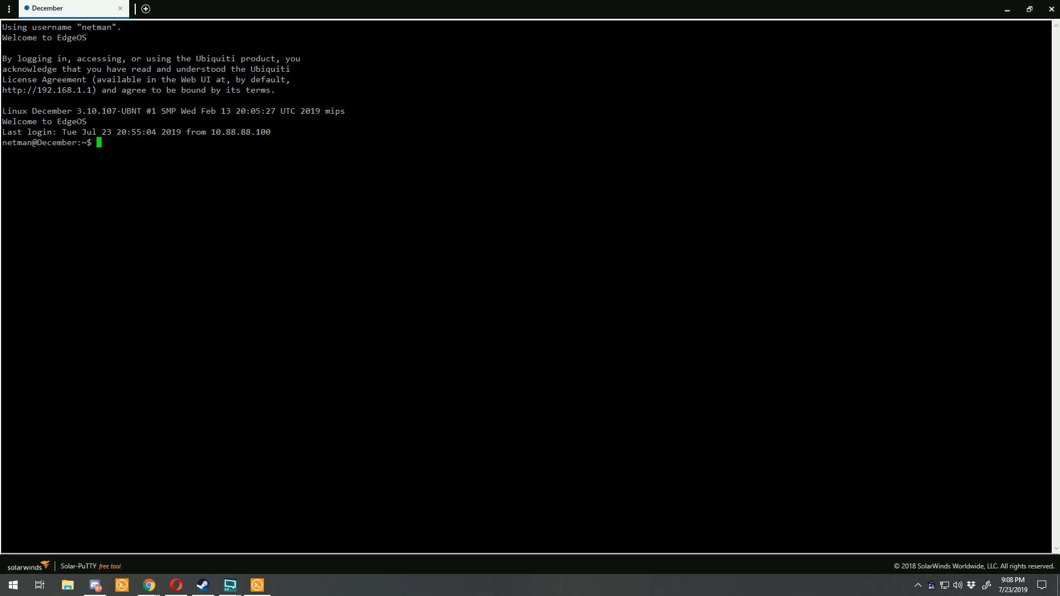
pyautogui.write('sudo /usr/sbin/ubnt-dpi-')
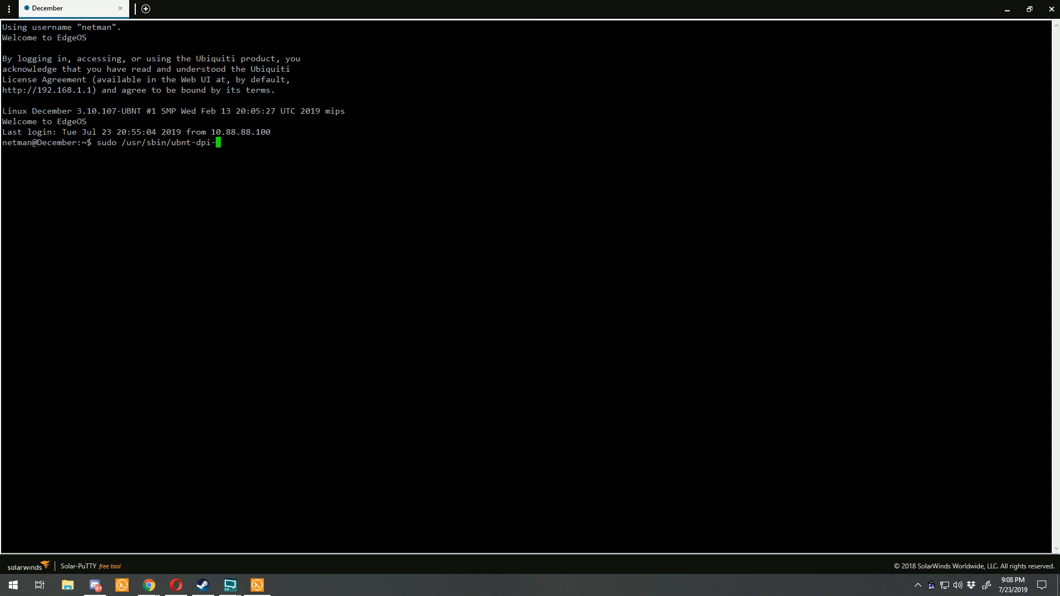
pyautogui.press('Tab')
pyautogui.write('search-app twitter')
pyautogui.press('Return')
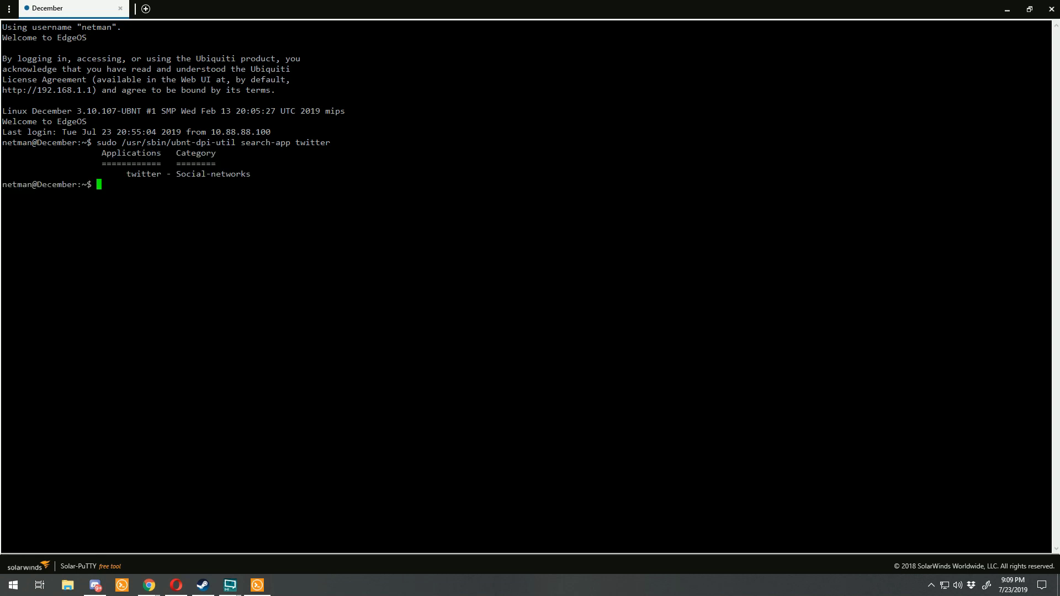
# Highlight the Social-networks category shown for twitter in the output
pyautogui.moveTo(98, 185); pyautogui.dragTo(127, 174)
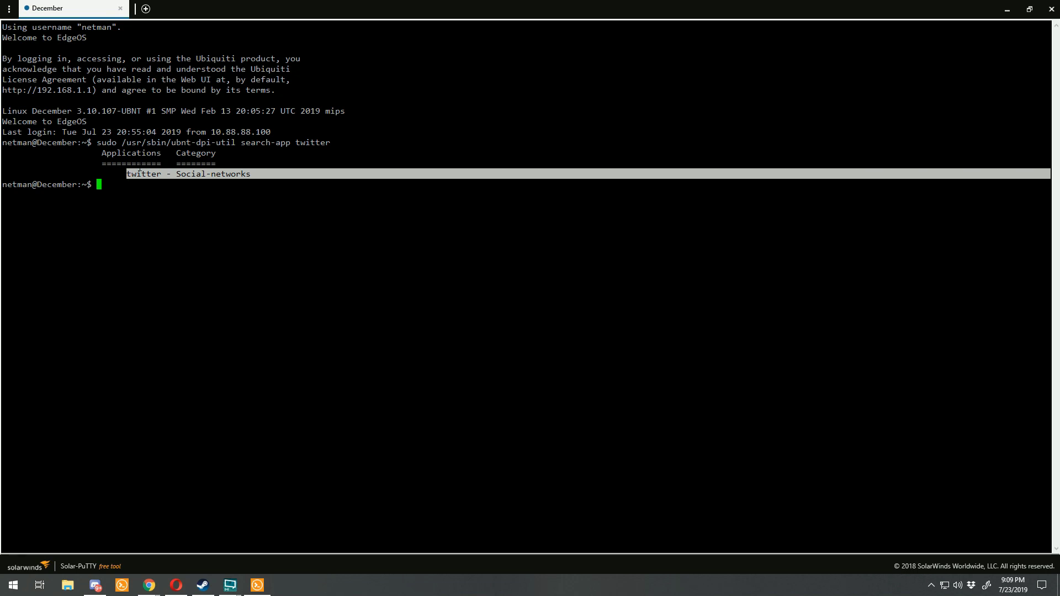
pyautogui.click(148, 178)
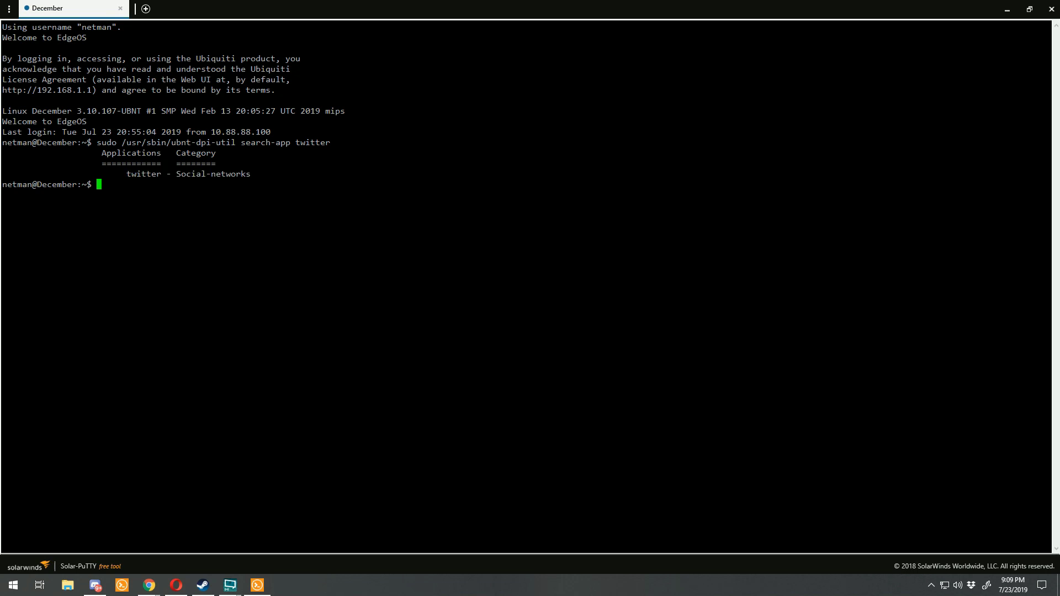
pyautogui.moveTo(172, 174); pyautogui.dragTo(251, 173)
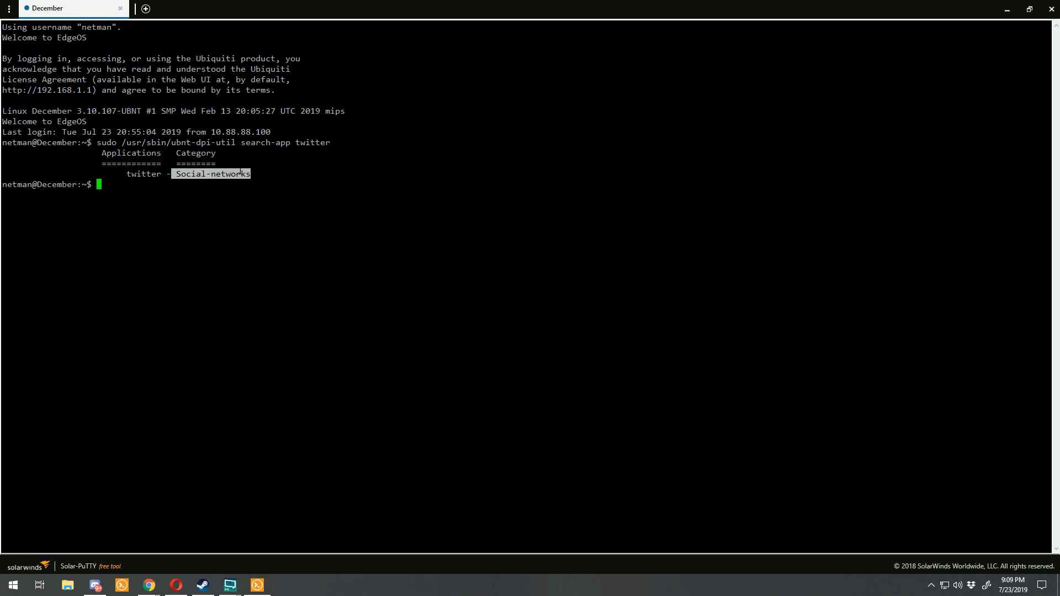
pyautogui.click(241, 172)
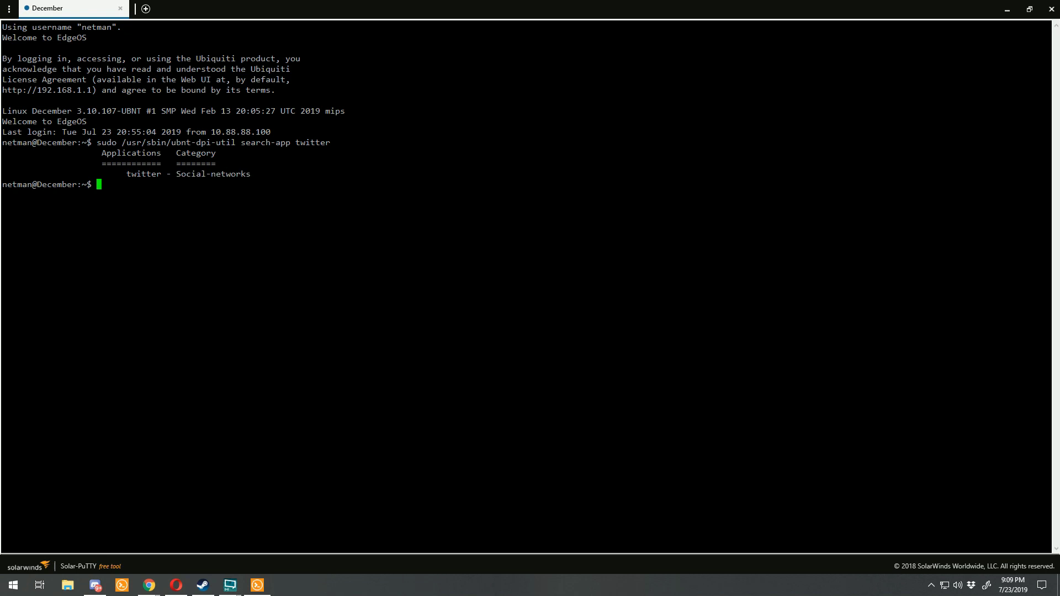
pyautogui.press('Up')
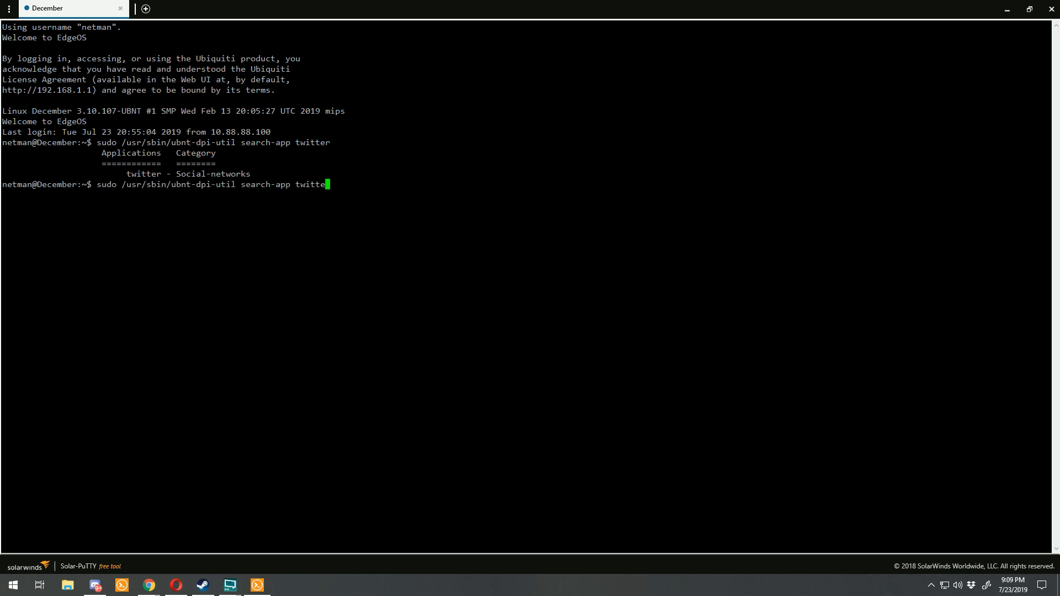
# Rerun the search-app lookup with myspace, then pornhub, then torrent as the app name
pyautogui.press('BackSpace')
pyautogui.press('BackSpace')
pyautogui.press('BackSpace')
pyautogui.press('BackSpace')
pyautogui.press('BackSpace')
pyautogui.press('BackSpace')
pyautogui.press('BackSpace')
pyautogui.write('myspace')
pyautogui.press('Return')
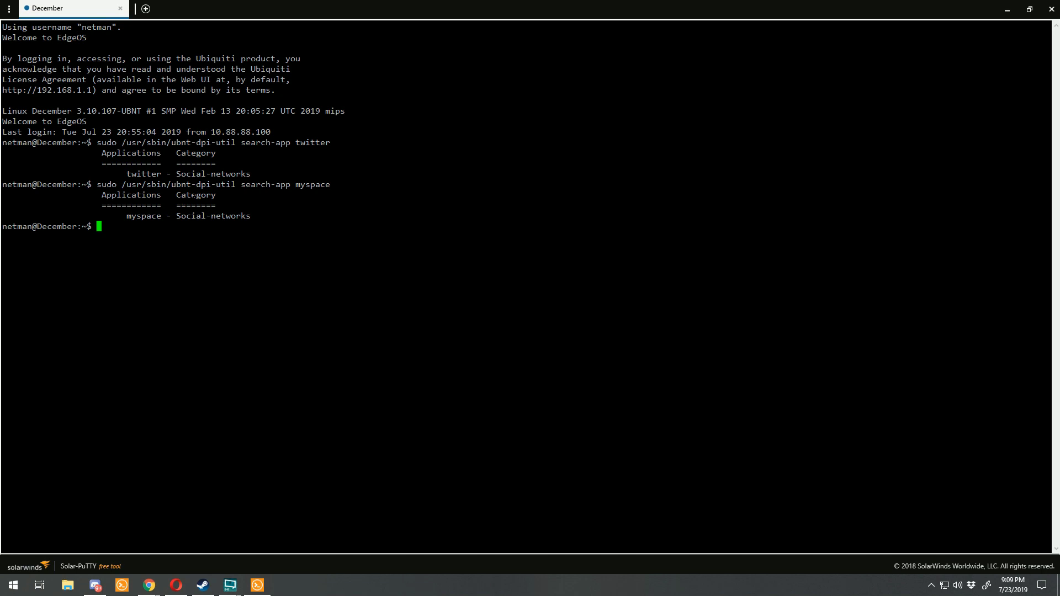
pyautogui.press('Up')
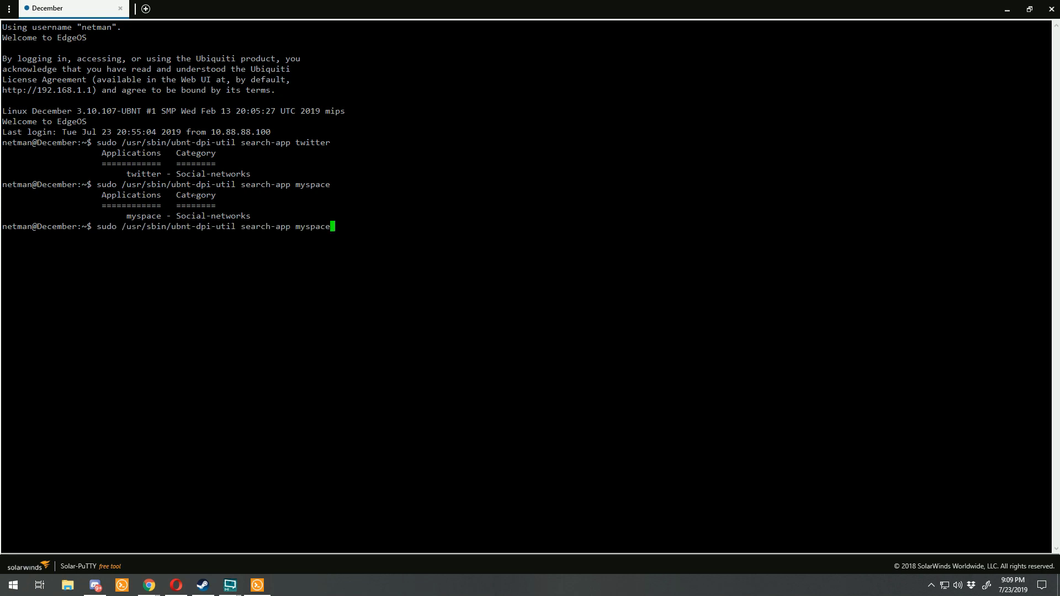
pyautogui.press('BackSpace')
pyautogui.press('BackSpace')
pyautogui.press('BackSpace')
pyautogui.press('BackSpace')
pyautogui.press('BackSpace')
pyautogui.press('BackSpace')
pyautogui.press('BackSpace')
pyautogui.write('pornhub')
pyautogui.press('Return')
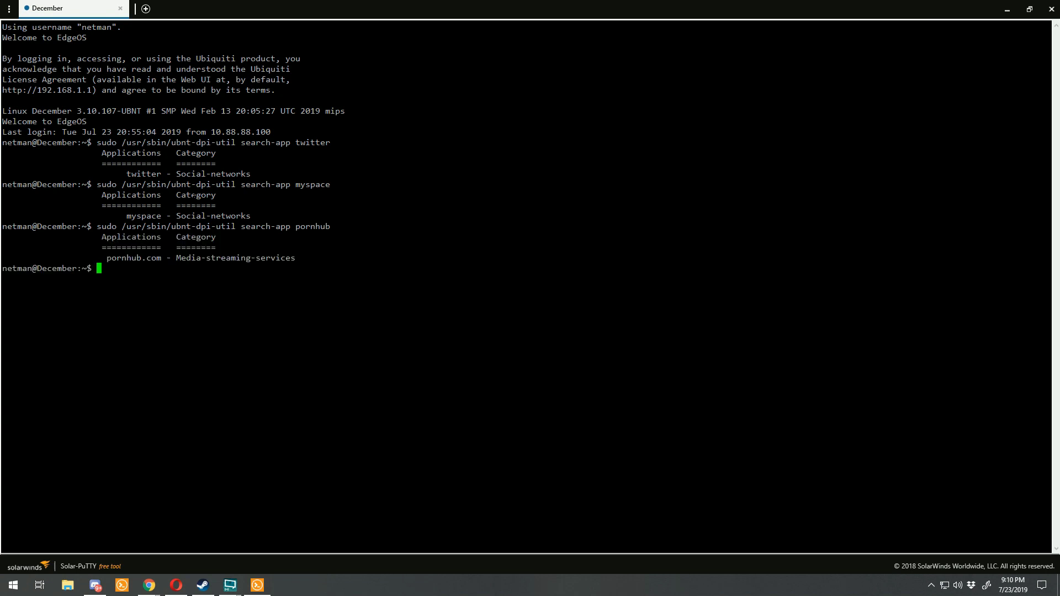
pyautogui.press('Up')
pyautogui.press('BackSpace')
pyautogui.press('BackSpace')
pyautogui.press('BackSpace')
pyautogui.press('BackSpace')
pyautogui.press('BackSpace')
pyautogui.press('BackSpace')
pyautogui.press('BackSpace')
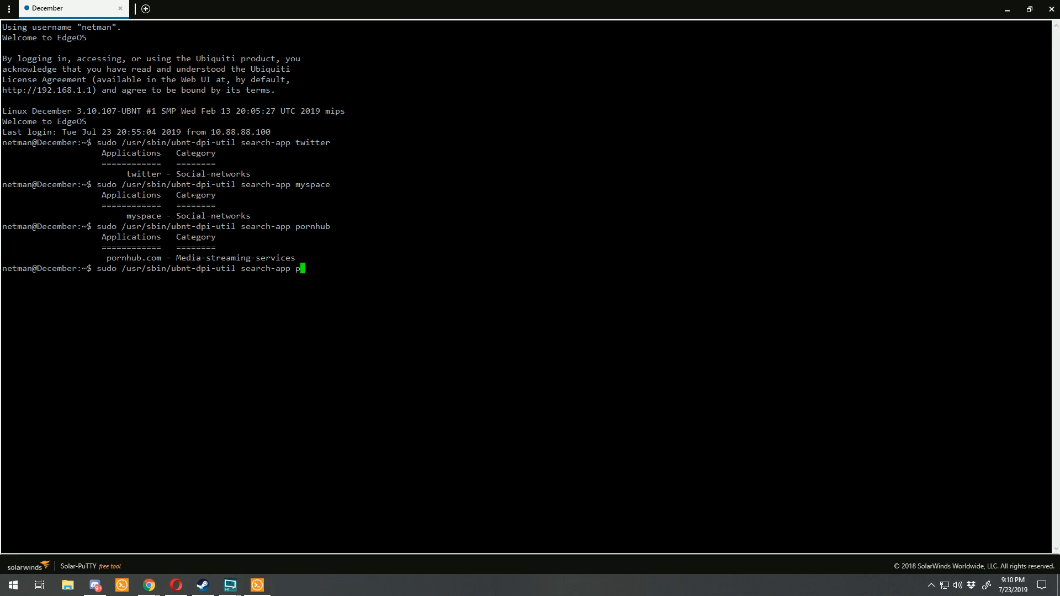
pyautogui.write('torrent')
pyautogui.press('Return')
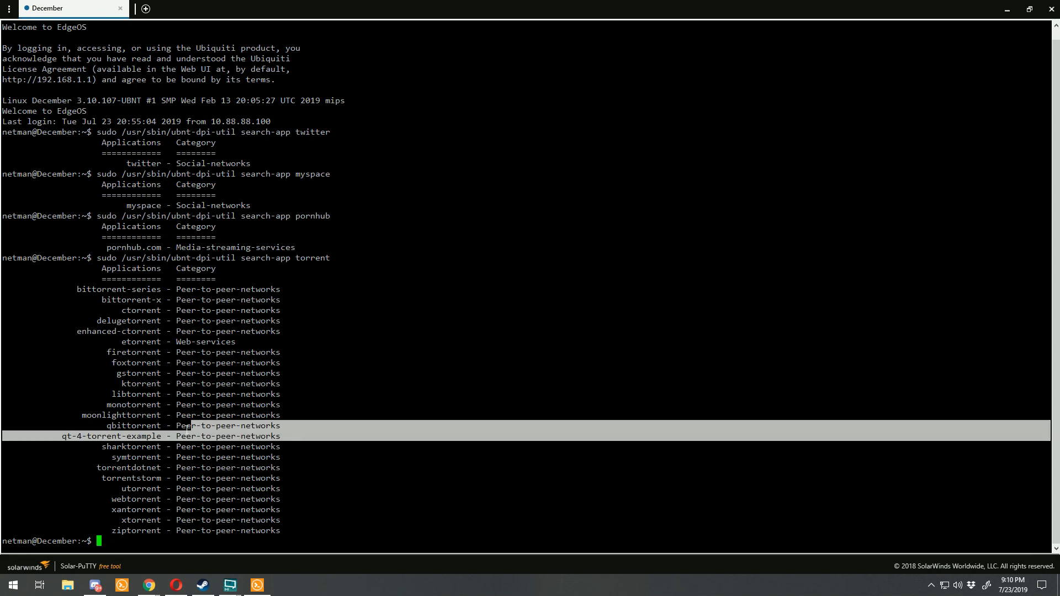
# Highlight the torrent apps' Peer-to-peer-networks rows and myspace's Social-networks category
pyautogui.moveTo(276, 415); pyautogui.dragTo(193, 394)
pyautogui.tripleClick(223, 384)
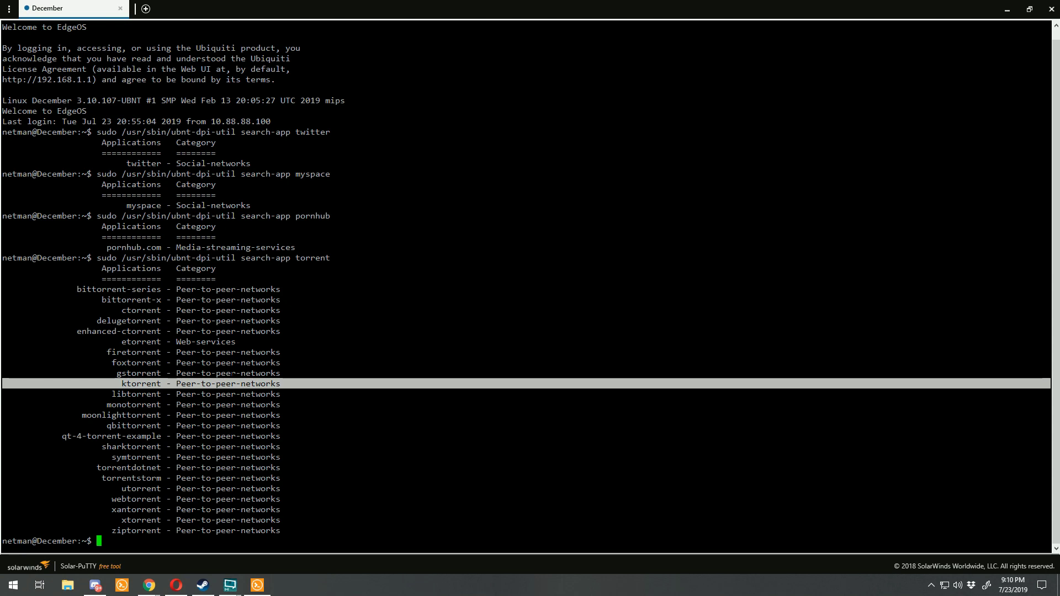
pyautogui.doubleClick(247, 206)
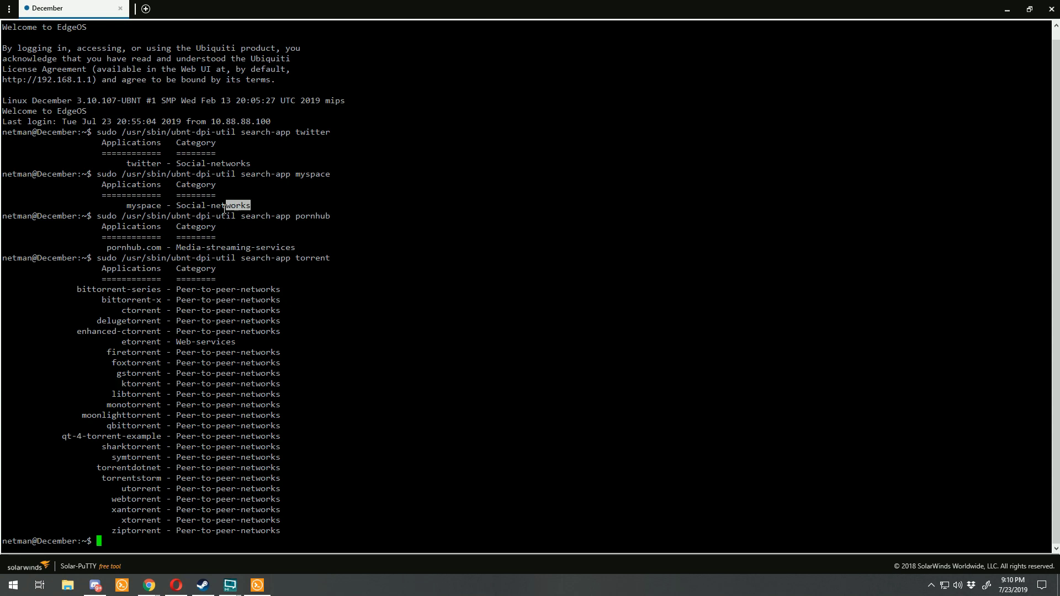
pyautogui.moveTo(248, 206); pyautogui.dragTo(193, 205)
# Enter configure mode and run set system traffic-analysis dpi enable
pyautogui.write('configure')
pyautogui.press('Return')
pyautogui.write('set system fire')
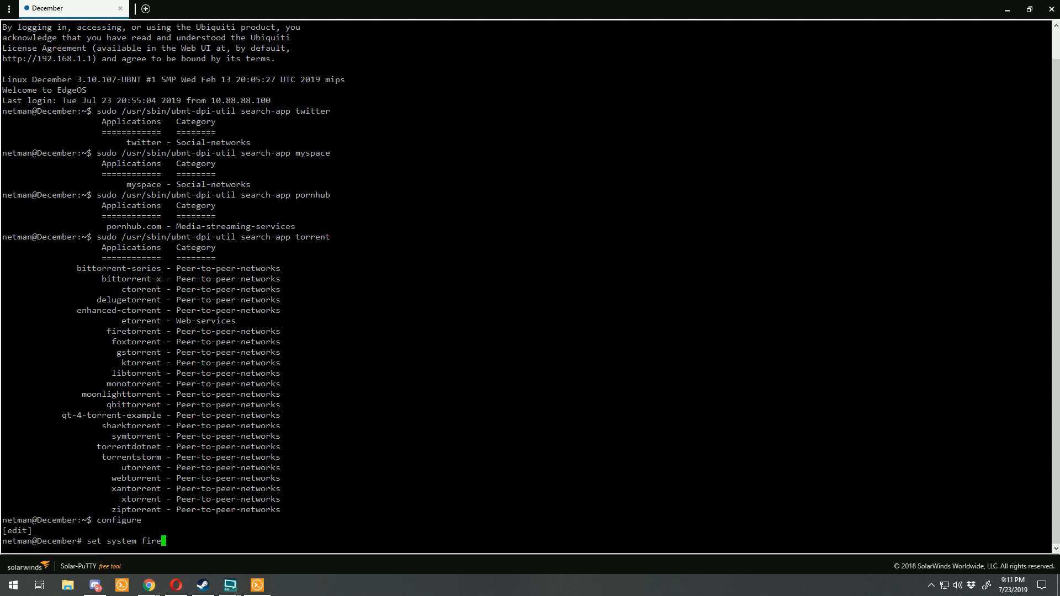
pyautogui.press('BackSpace')
pyautogui.press('BackSpace')
pyautogui.press('BackSpace')
pyautogui.press('BackSpace')
pyautogui.write('tra')
pyautogui.press('Tab')
pyautogui.write('dp')
pyautogui.press('Tab')
pyautogui.write('enable')
pyautogui.press('Return')
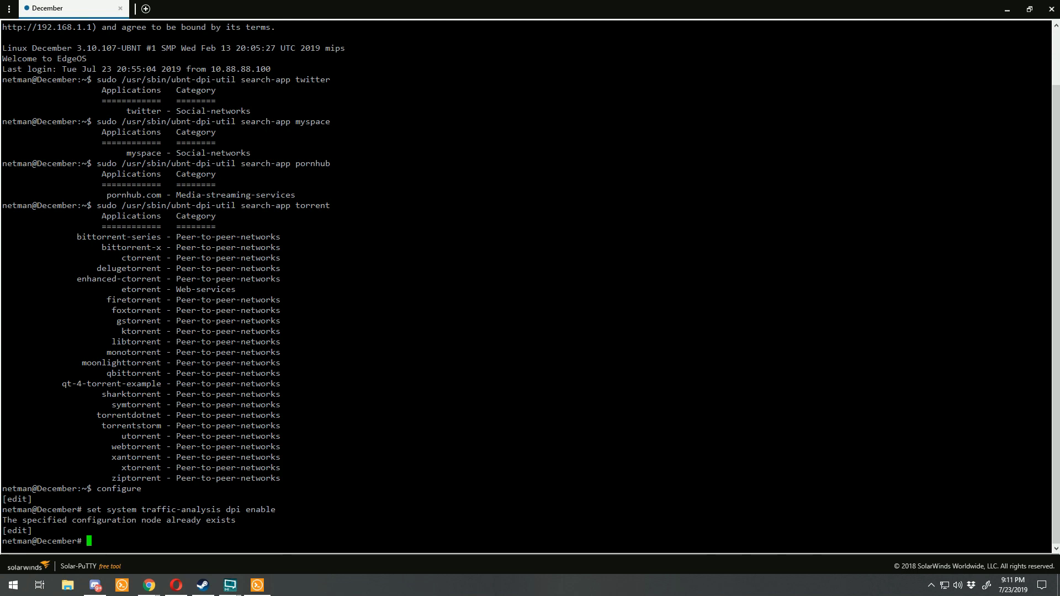
# Enable traffic-analysis export with set system traffic-analysis export enable
pyautogui.press('Up')
pyautogui.press('BackSpace')
pyautogui.press('BackSpace')
pyautogui.press('BackSpace')
pyautogui.press('BackSpace')
pyautogui.press('BackSpace')
pyautogui.press('BackSpace')
pyautogui.press('BackSpace')
pyautogui.press('BackSpace')
pyautogui.press('BackSpace')
pyautogui.press('BackSpace')
pyautogui.write('ex')
pyautogui.press('Tab')
pyautogui.write('enable')
pyautogui.press('Return')
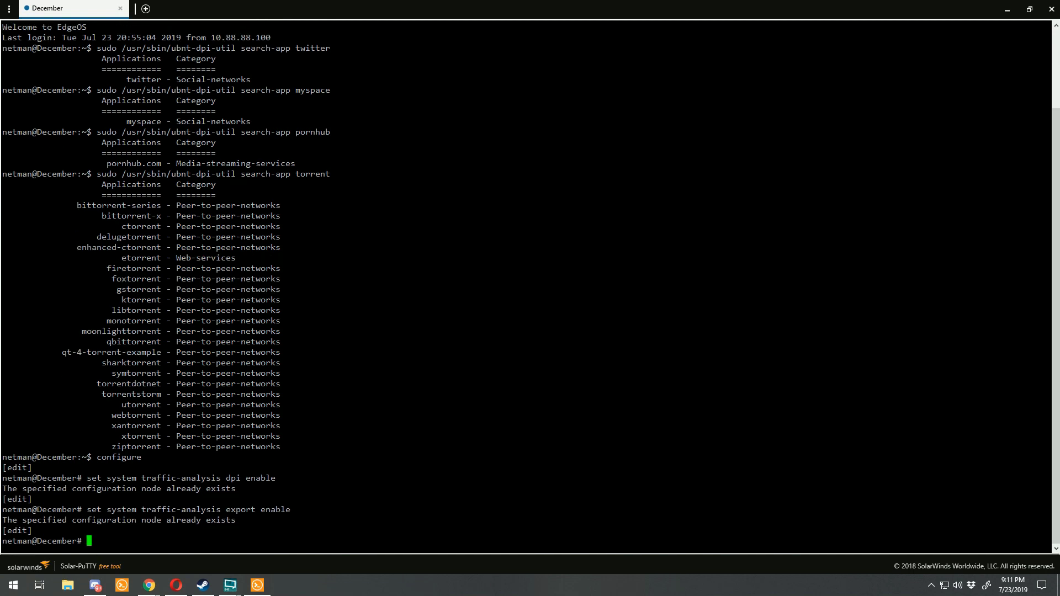
# Create firewall ruleset Social with default-action accept
pyautogui.write('set firewall name Social de')
pyautogui.press('Tab')
pyautogui.write('f')
pyautogui.press('Tab')
pyautogui.write('accept')
pyautogui.press('Return')
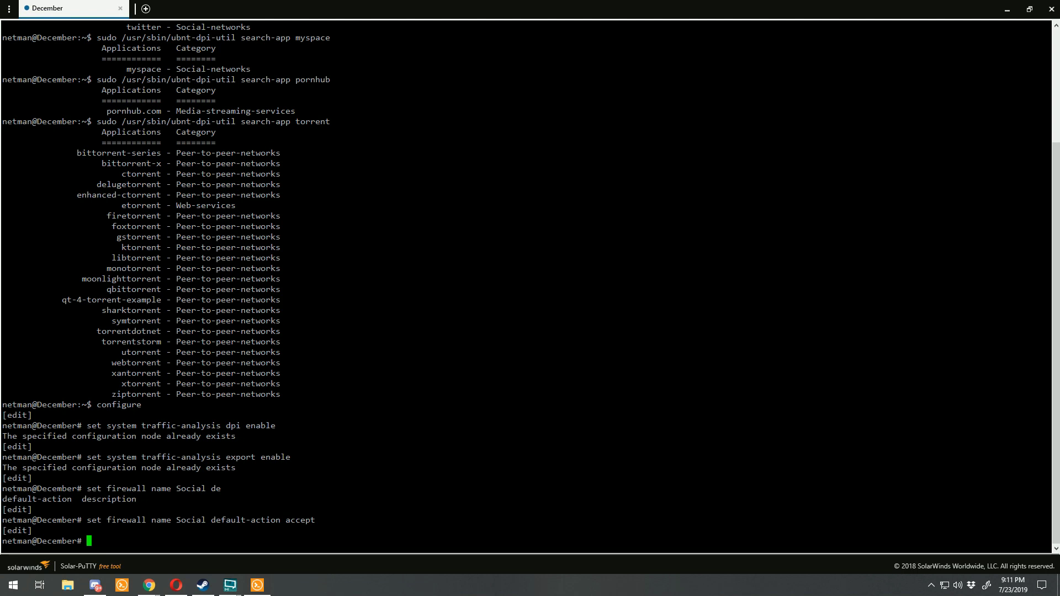
pyautogui.press('Up')
# Set Social rule 10 to match application category Social-Network
pyautogui.press('BackSpace')
pyautogui.press('BackSpace')
pyautogui.press('BackSpace')
pyautogui.press('BackSpace')
pyautogui.press('BackSpace')
pyautogui.press('BackSpace')
pyautogui.press('BackSpace')
pyautogui.press('BackSpace')
pyautogui.press('BackSpace')
pyautogui.press('BackSpace')
pyautogui.press('BackSpace')
pyautogui.press('BackSpace')
pyautogui.press('BackSpace')
pyautogui.press('BackSpace')
pyautogui.press('BackSpace')
pyautogui.press('BackSpace')
pyautogui.press('BackSpace')
pyautogui.press('BackSpace')
pyautogui.press('BackSpace')
pyautogui.press('BackSpace')
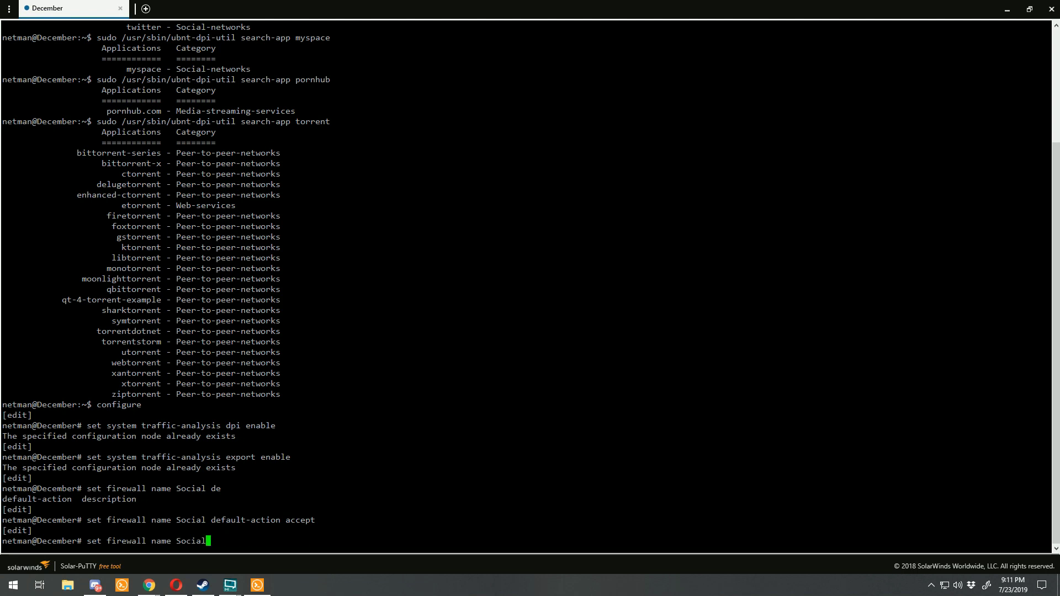
pyautogui.write('l')
pyautogui.write(' rule 10 ')
pyautogui.write('application ')
pyautogui.write('c')
pyautogui.press('Tab')
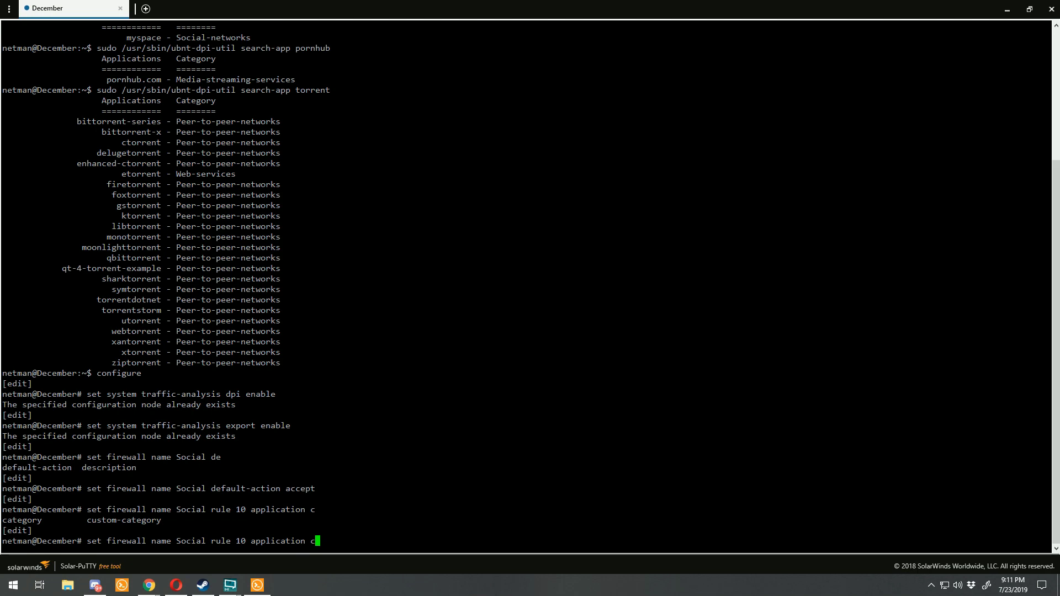
pyautogui.write('at')
pyautogui.press('Tab')
pyautogui.press('Tab')
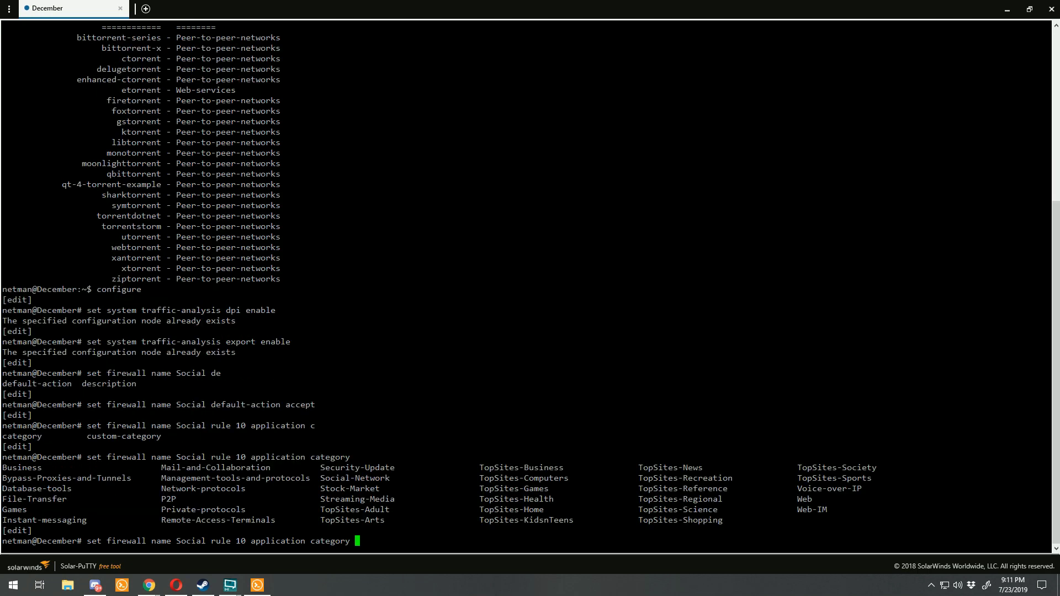
pyautogui.write('Social-Network')
pyautogui.press('BackSpace')
pyautogui.press('BackSpace')
pyautogui.press('BackSpace')
pyautogui.press('BackSpace')
pyautogui.press('BackSpace')
pyautogui.press('BackSpace')
pyautogui.press('BackSpace')
pyautogui.press('BackSpace')
pyautogui.press('BackSpace')
pyautogui.press('BackSpace')
pyautogui.press('BackSpace')
pyautogui.press('BackSpace')
pyautogui.press('BackSpace')
pyautogui.press('BackSpace')
pyautogui.write('So')
pyautogui.press('Tab')
pyautogui.press('Return')
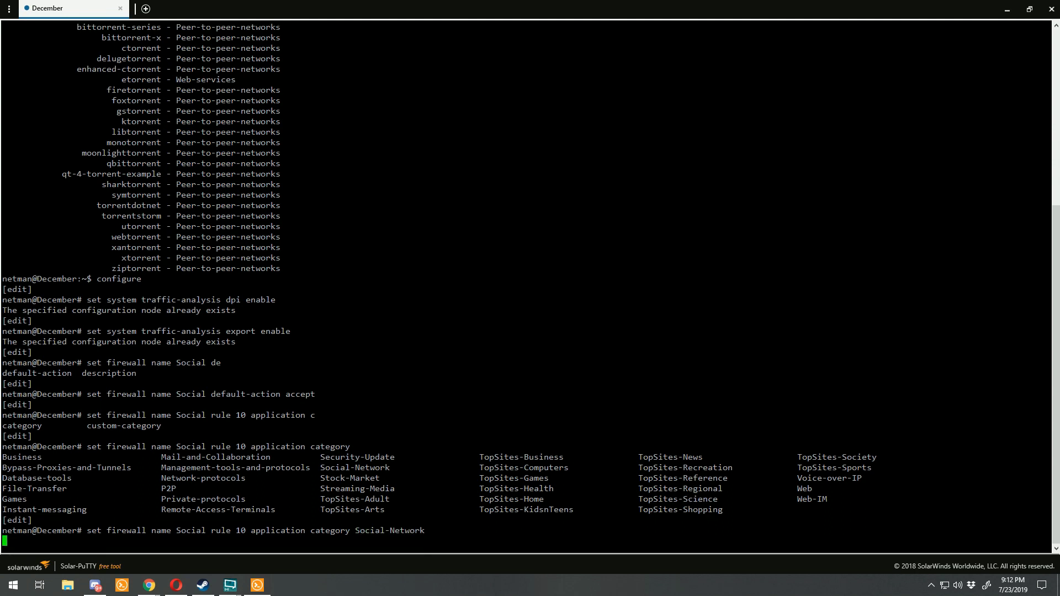
# Set Social rule 10's action to drop
pyautogui.write('set firewall name Social rule 10 action drop')
pyautogui.press('Return')
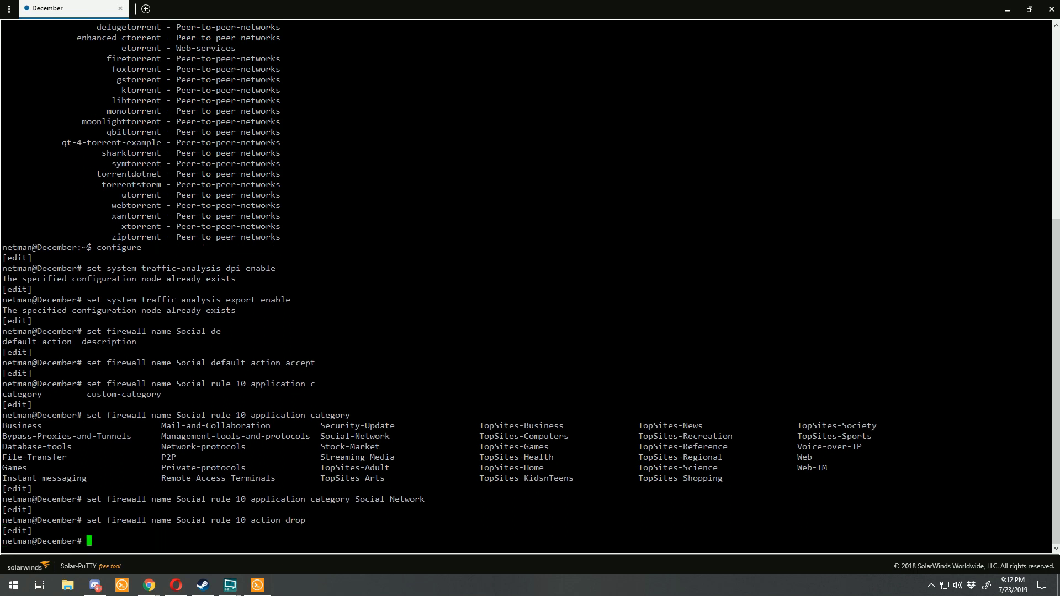
pyautogui.write('set interfaces ethernet swit')
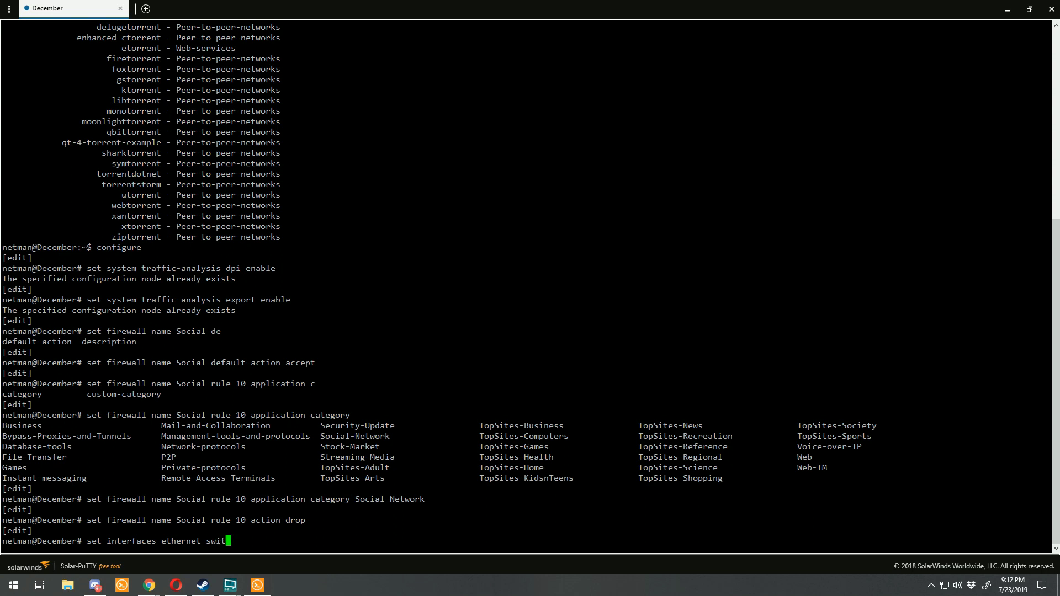
# Try binding Social inbound on switch0.88, which the router rejects
pyautogui.press('BackSpace')
pyautogui.press('BackSpace')
pyautogui.press('BackSpace')
pyautogui.press('BackSpace')
pyautogui.press('BackSpace')
pyautogui.press('BackSpace')
pyautogui.press('BackSpace')
pyautogui.press('BackSpace')
pyautogui.press('BackSpace')
pyautogui.press('BackSpace')
pyautogui.press('BackSpace')
pyautogui.write('switch ')
pyautogui.write('sow')
pyautogui.press('BackSpace')
pyautogui.press('BackSpace')
pyautogui.write('w')
pyautogui.press('Tab')
pyautogui.write('.88 firewall in Soc')
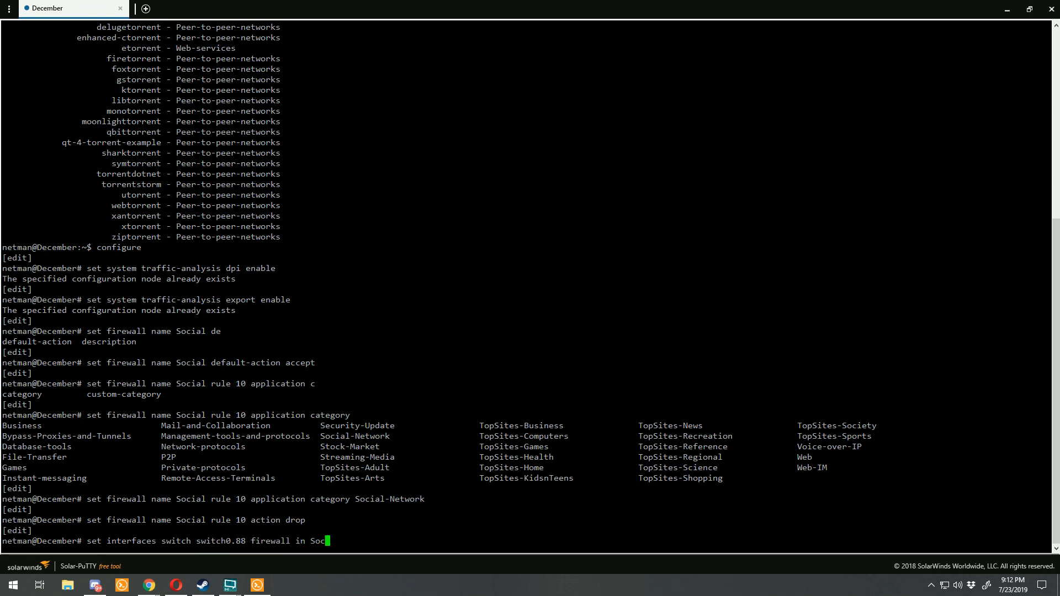
pyautogui.write('ial')
pyautogui.press('Return')
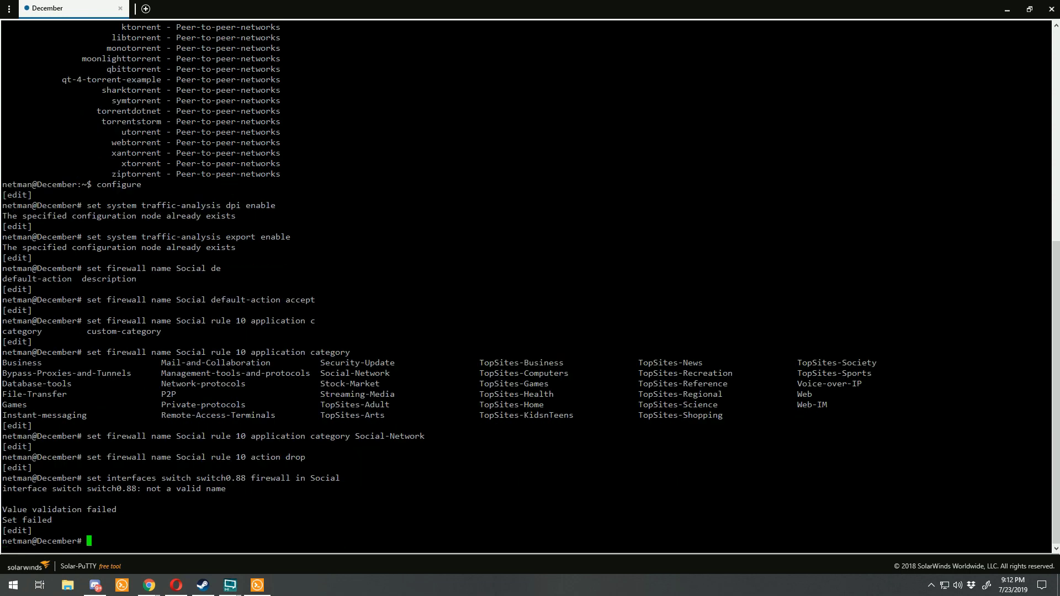
# Run set interfaces switch switch0 vif 88 firewall in name Social, then commit
pyautogui.press('Up')
pyautogui.press('BackSpace')
pyautogui.press('BackSpace')
pyautogui.press('BackSpace')
pyautogui.press('BackSpace')
pyautogui.press('BackSpace')
pyautogui.press('BackSpace')
pyautogui.press('BackSpace')
pyautogui.press('BackSpace')
pyautogui.press('BackSpace')
pyautogui.press('BackSpace')
pyautogui.press('BackSpace')
pyautogui.press('BackSpace')
pyautogui.press('BackSpace')
pyautogui.press('BackSpace')
pyautogui.press('BackSpace')
pyautogui.press('BackSpace')
pyautogui.press('BackSpace')
pyautogui.press('BackSpace')
pyautogui.press('BackSpace')
pyautogui.press('BackSpace')
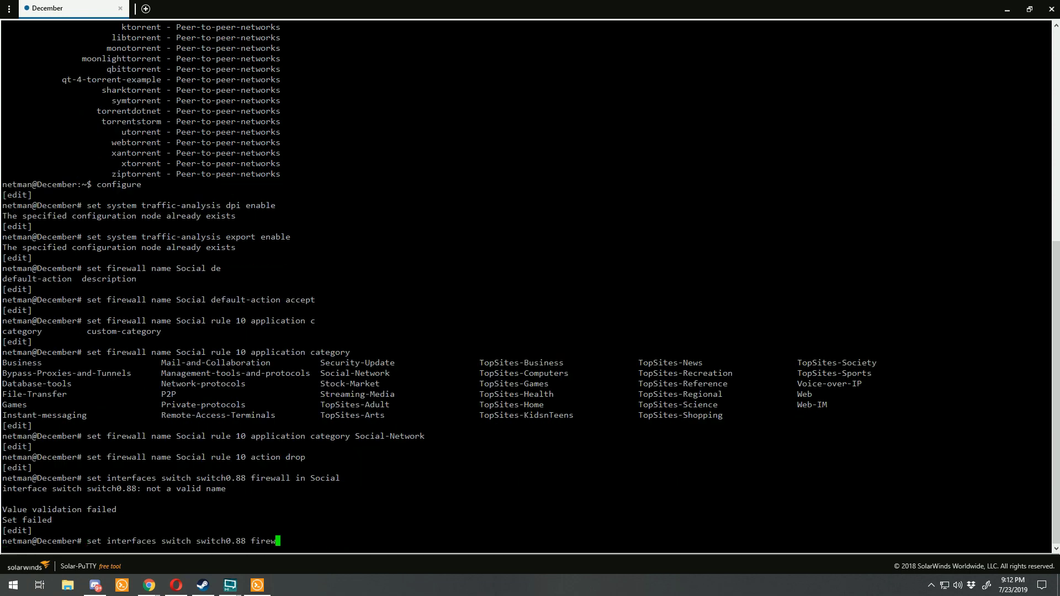
pyautogui.press('Tab')
pyautogui.press('Tab')
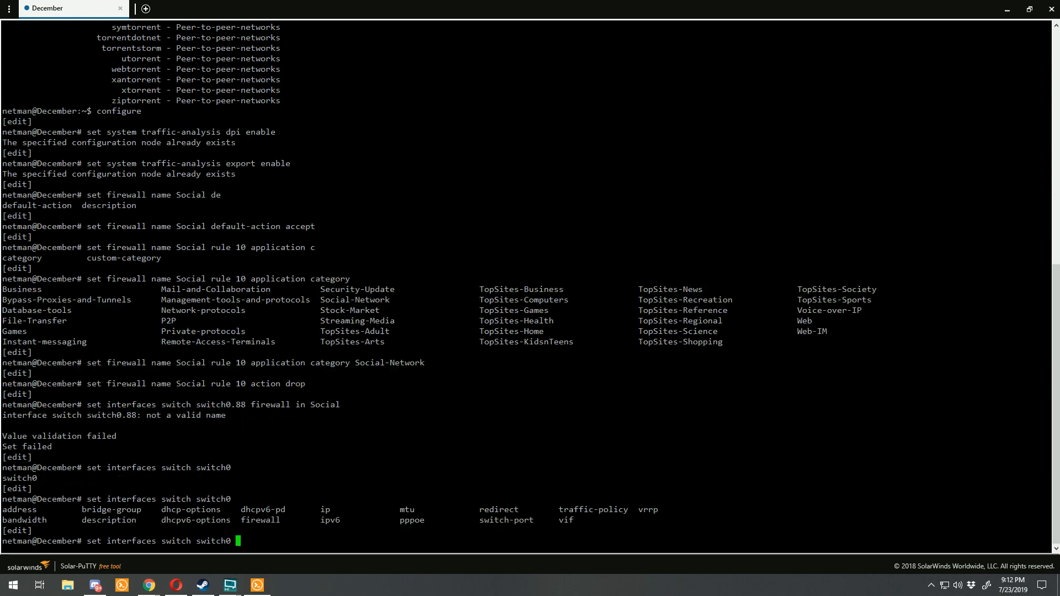
pyautogui.write('vif')
pyautogui.press('Tab')
pyautogui.write('88')
pyautogui.press('Tab')
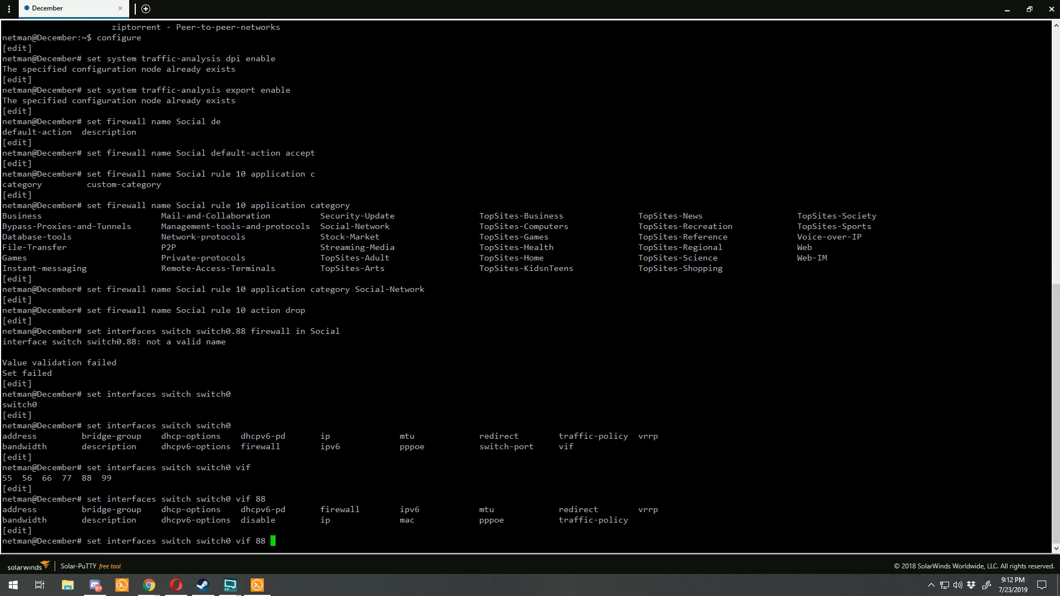
pyautogui.write('firewall in name Social')
pyautogui.press('Return')
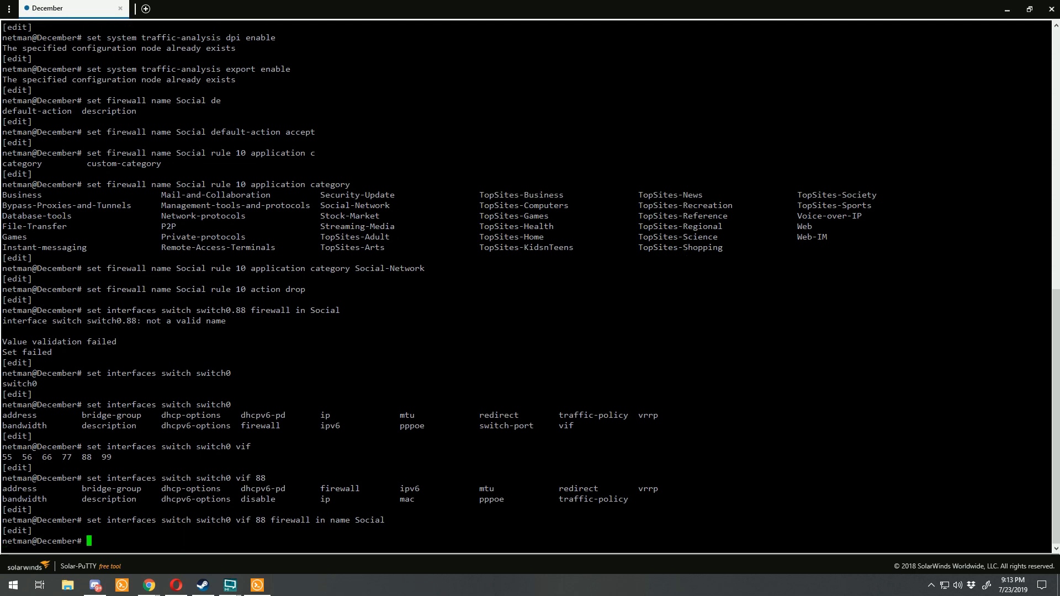
pyautogui.write('commit')
pyautogui.press('Return')
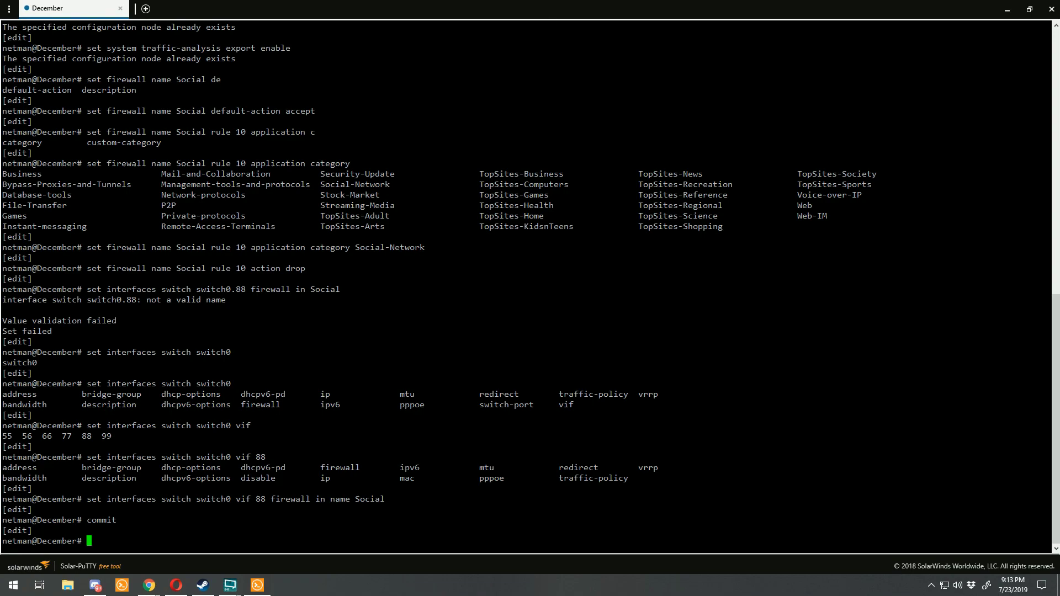
pyautogui.click(1007, 10)
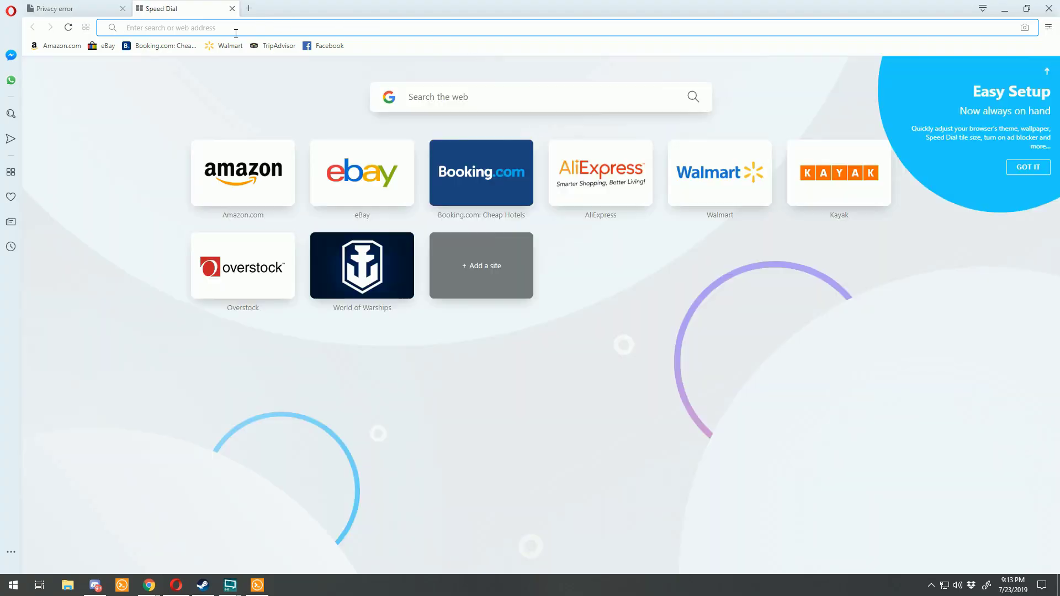
pyautogui.write('w')
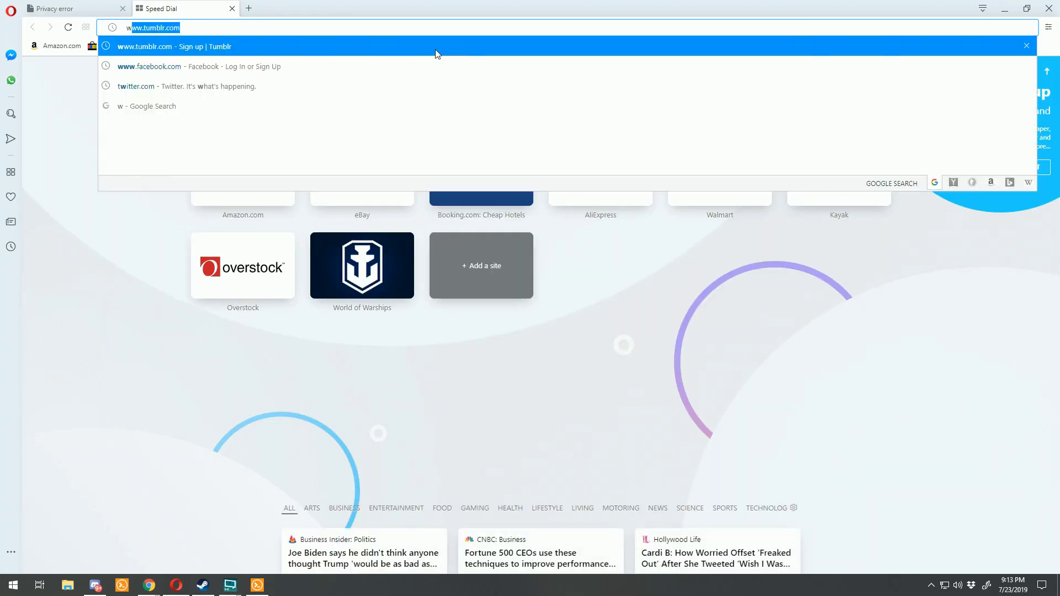
pyautogui.write('ww.fa')
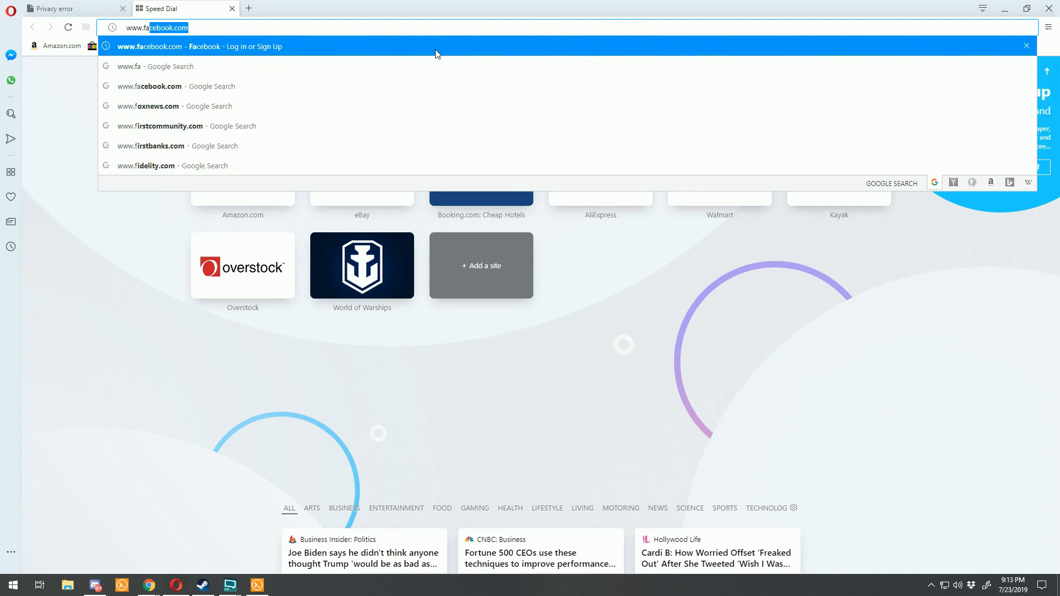
pyautogui.press('BackSpace')
pyautogui.press('Return')
pyautogui.click(249, 9)
pyautogui.write('www.tw')
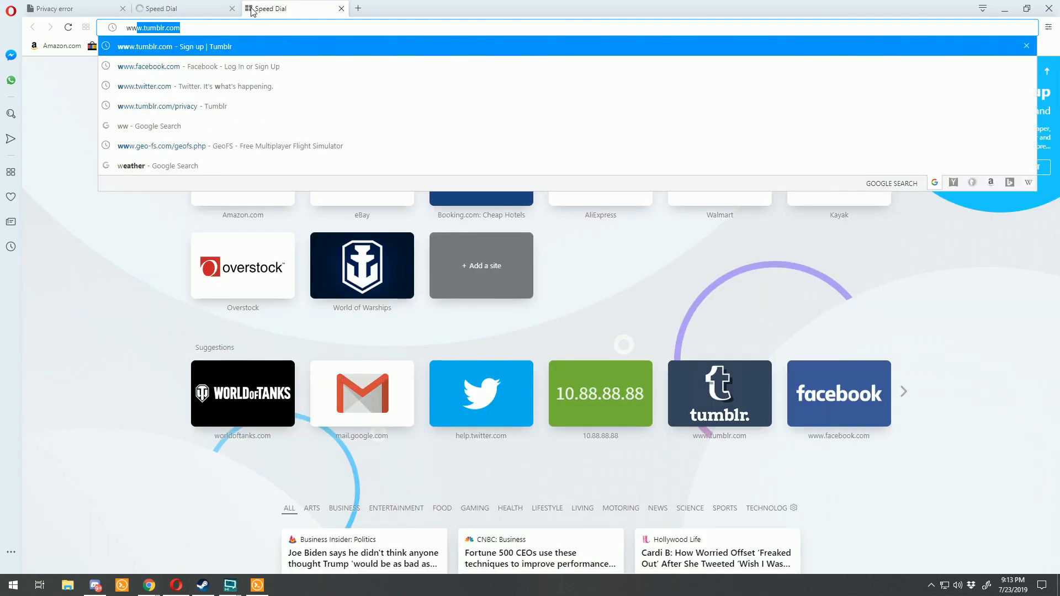
pyautogui.write('itter')
pyautogui.press('Return')
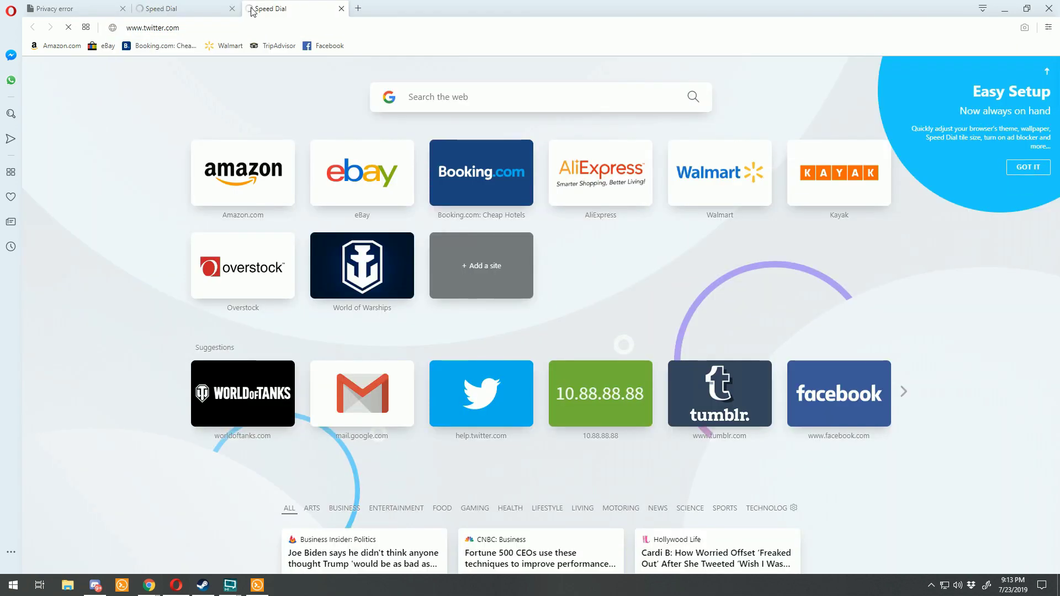
# Load myspace.com in another tab and check each test tab's result
pyautogui.click(357, 7)
pyautogui.click(467, 8)
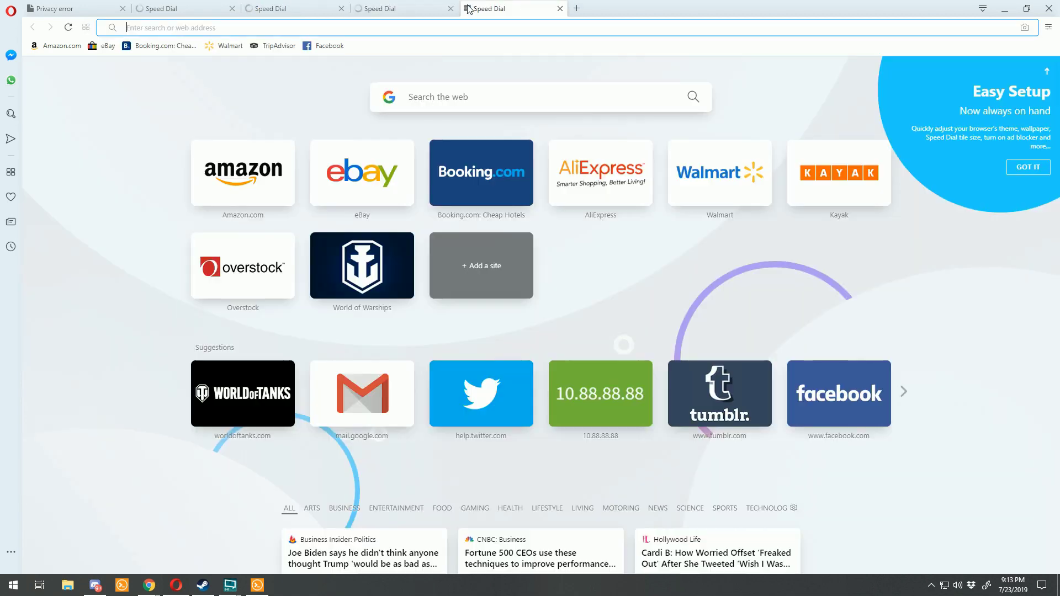
pyautogui.write('www.m')
pyautogui.press('Return')
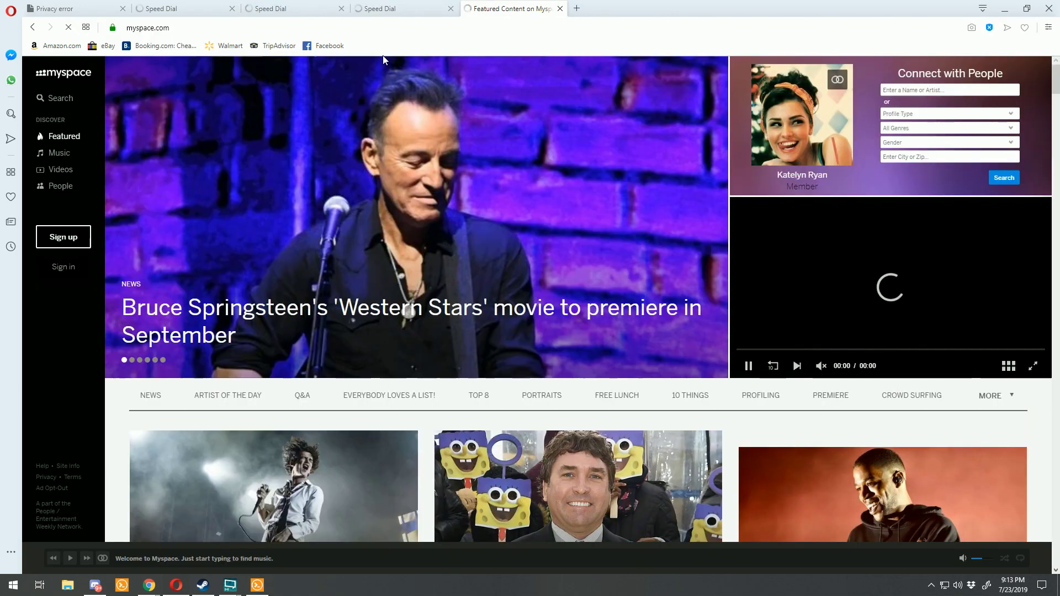
pyautogui.click(395, 8)
pyautogui.click(309, 11)
pyautogui.click(191, 17)
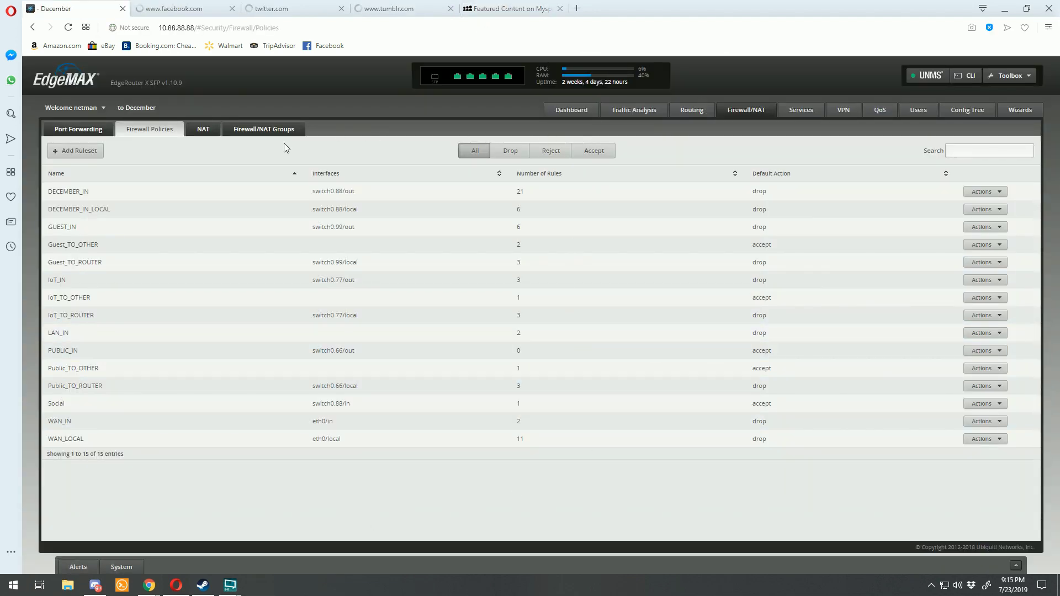
# Reload Firewall Policies and open Social rule 10's settings, showing Drop and Social-Network
pyautogui.click(68, 27)
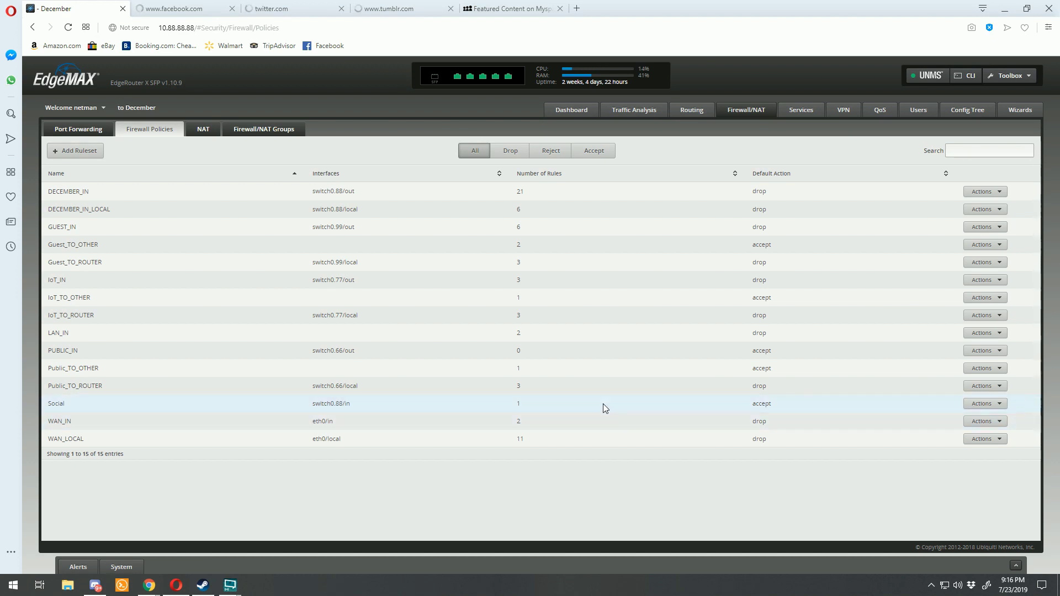
pyautogui.click(1001, 404)
pyautogui.click(1009, 413)
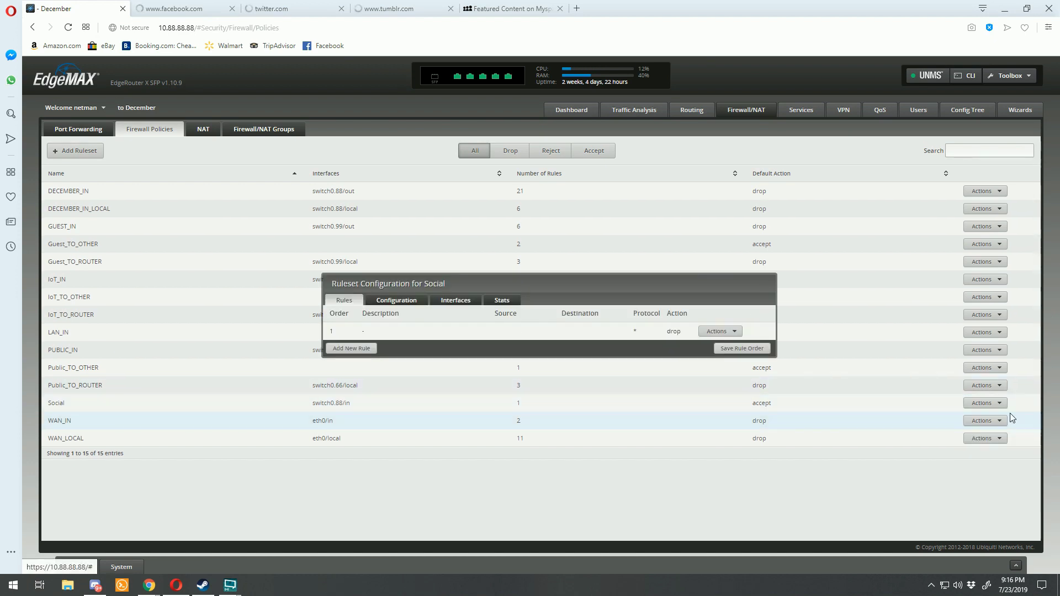
pyautogui.click(719, 332)
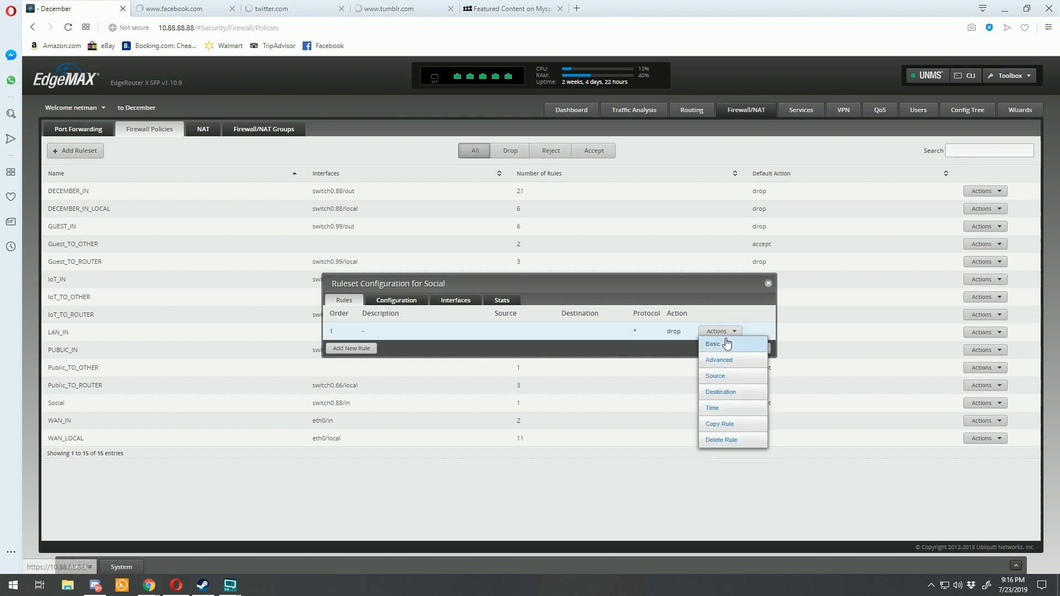
pyautogui.click(729, 362)
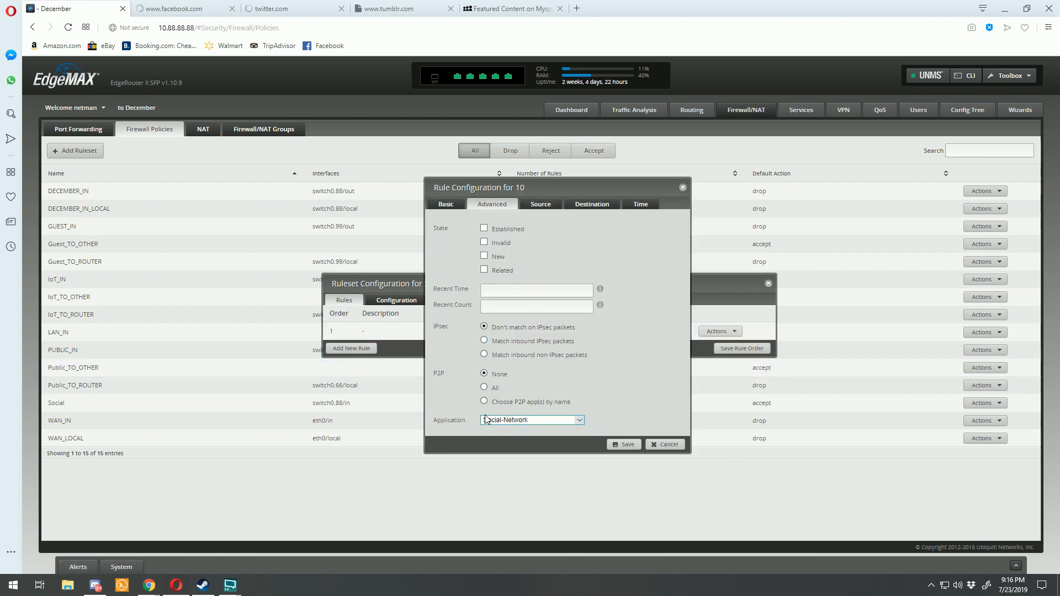
pyautogui.click(442, 205)
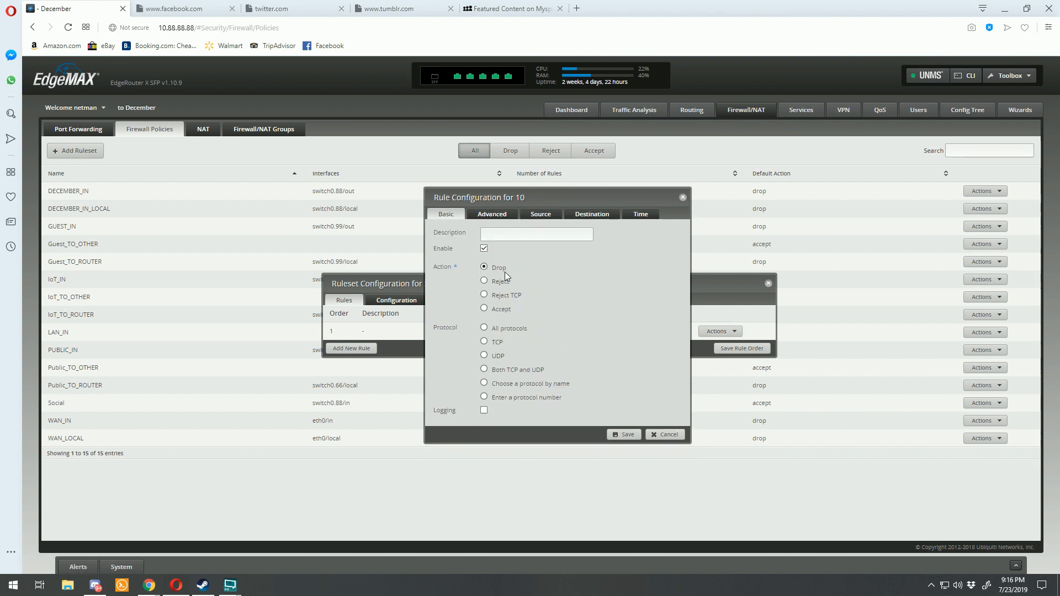
# Discard the open rule form, then add a Drop rule to Social matching application TopSites-Adult
pyautogui.click(665, 434)
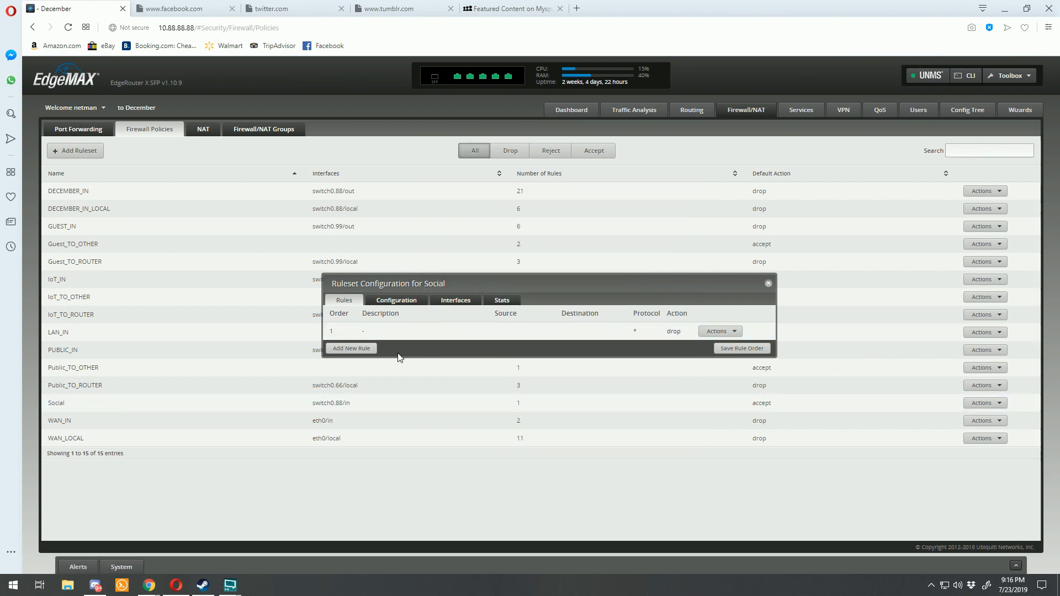
pyautogui.click(354, 349)
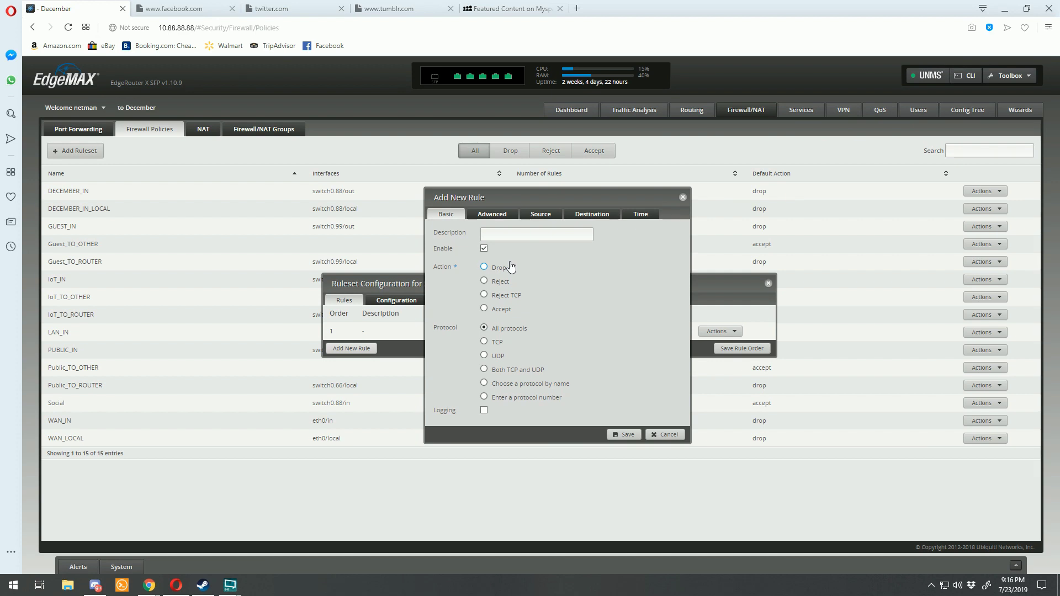
pyautogui.click(512, 231)
pyautogui.click(485, 267)
pyautogui.click(500, 217)
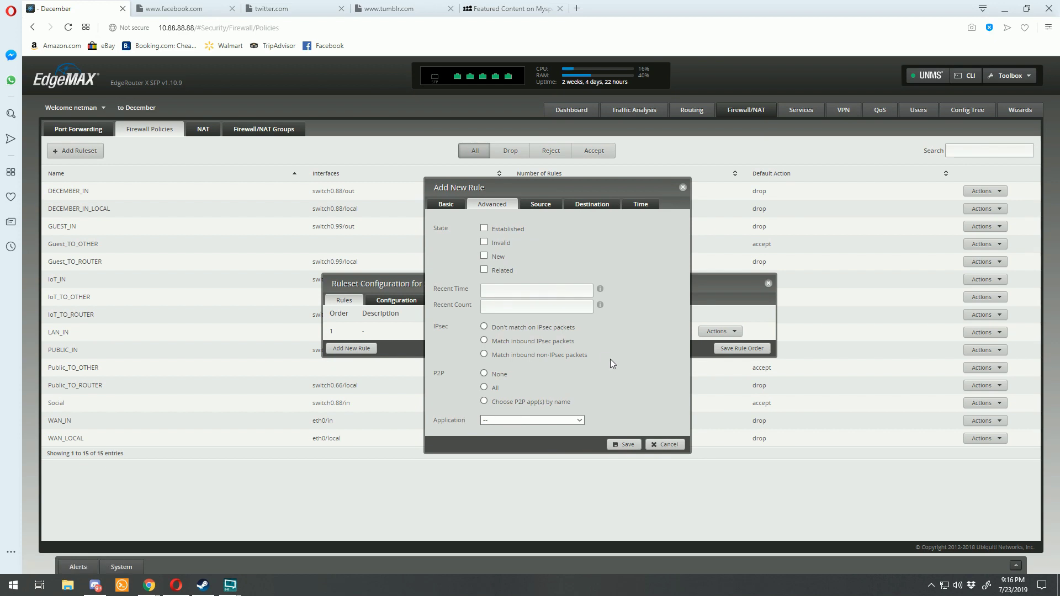
pyautogui.click(511, 420)
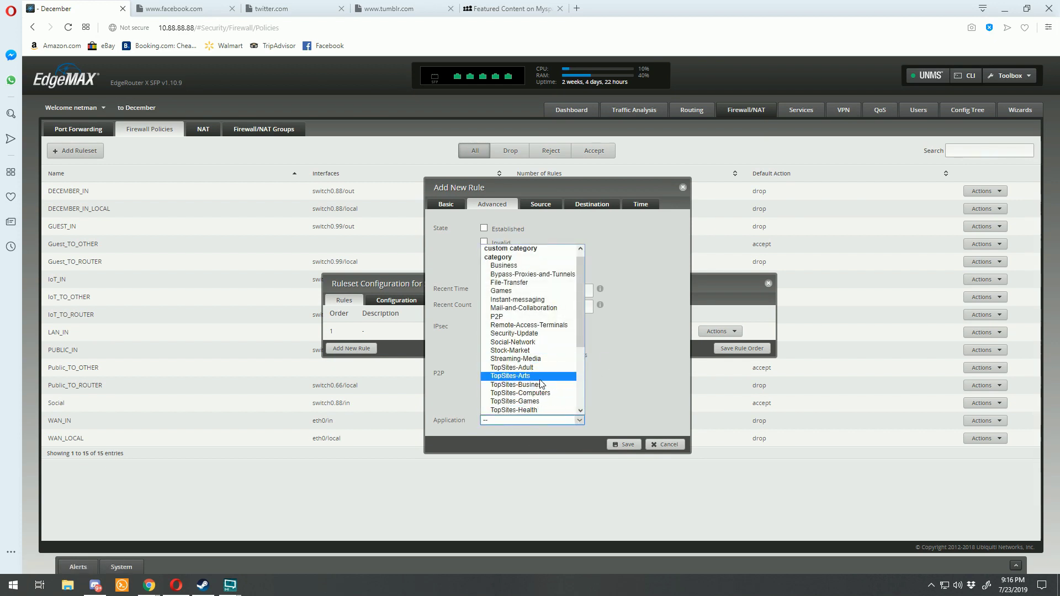
pyautogui.click(533, 368)
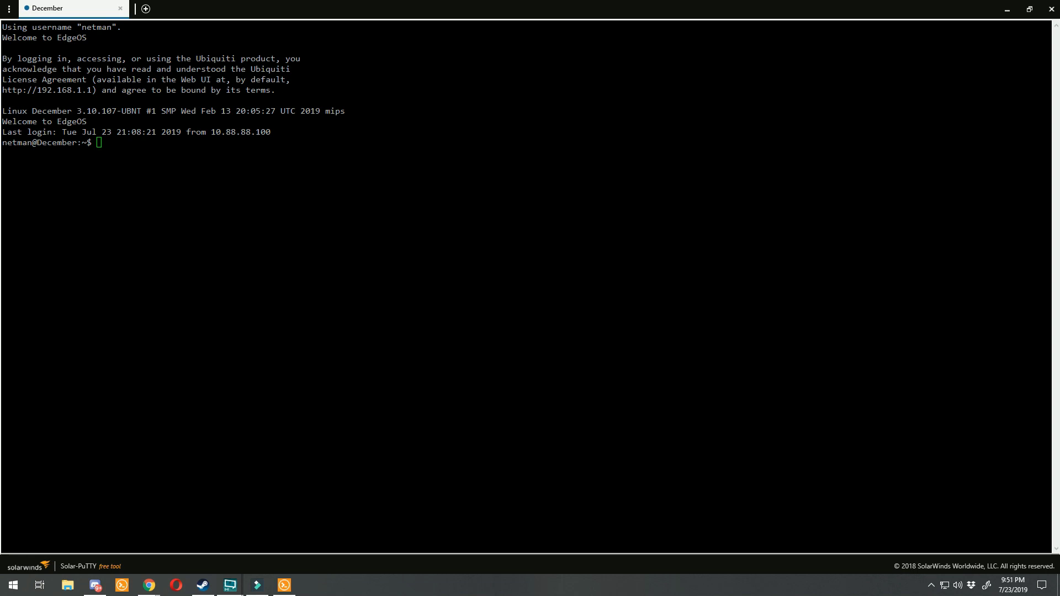
# Run sudo /usr/sbin/ubnt-dpi-util show-cat-apps Social-network, which reports not found
pyautogui.click(800, 21)
pyautogui.write('sudo /usr/sbin/ubnt-dpi-util show-cat-app')
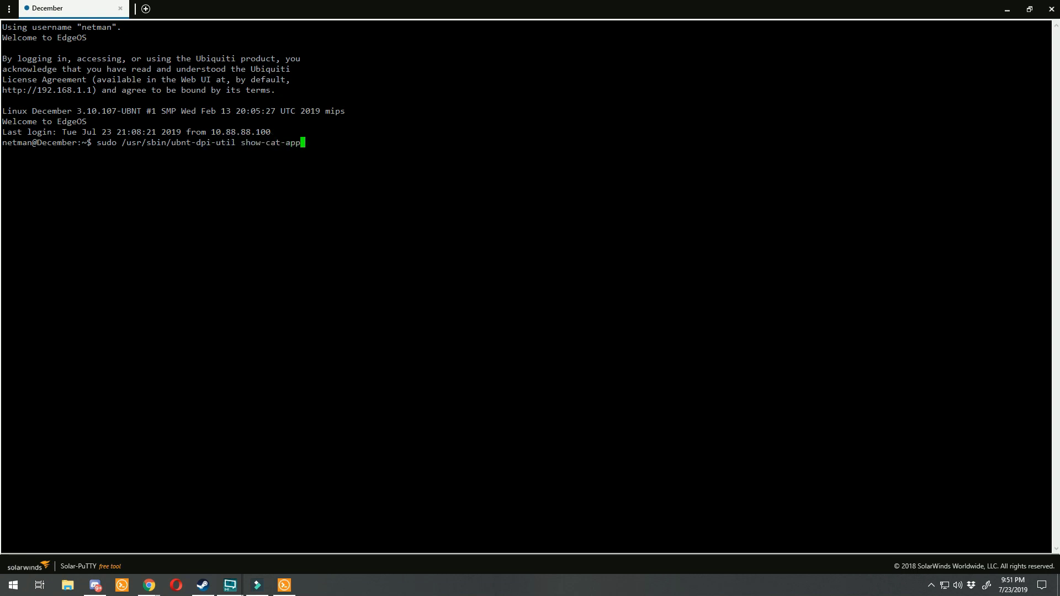
pyautogui.write('s')
pyautogui.write('Social-network')
pyautogui.press('Return')
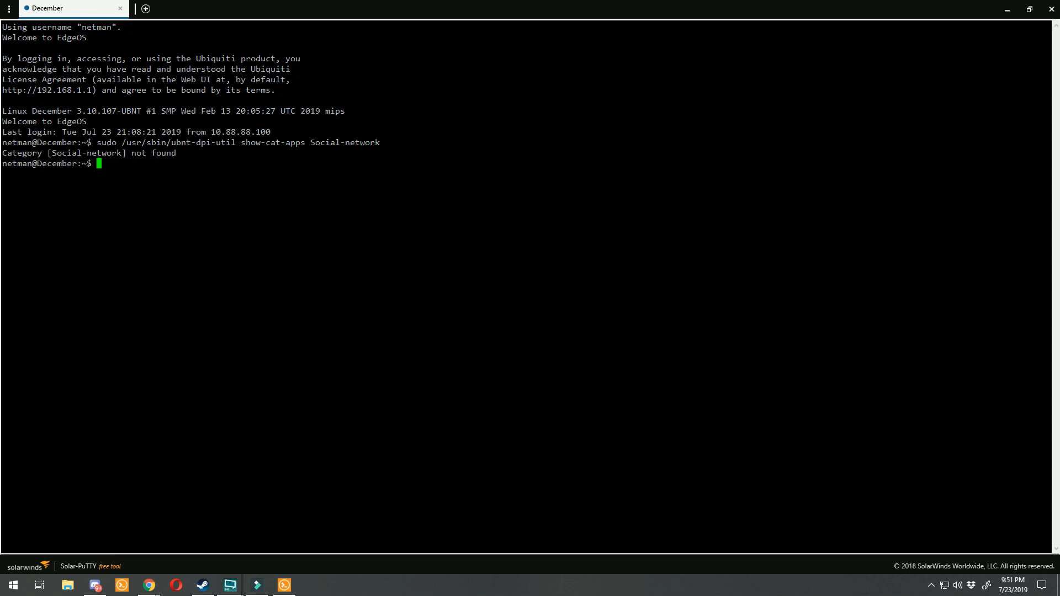
# Correct the category to Social-Network and rerun the lookup
pyautogui.press('Up')
pyautogui.press('Left')
pyautogui.press('Left')
pyautogui.press('Left')
pyautogui.press('Left')
pyautogui.press('Left')
pyautogui.press('Left')
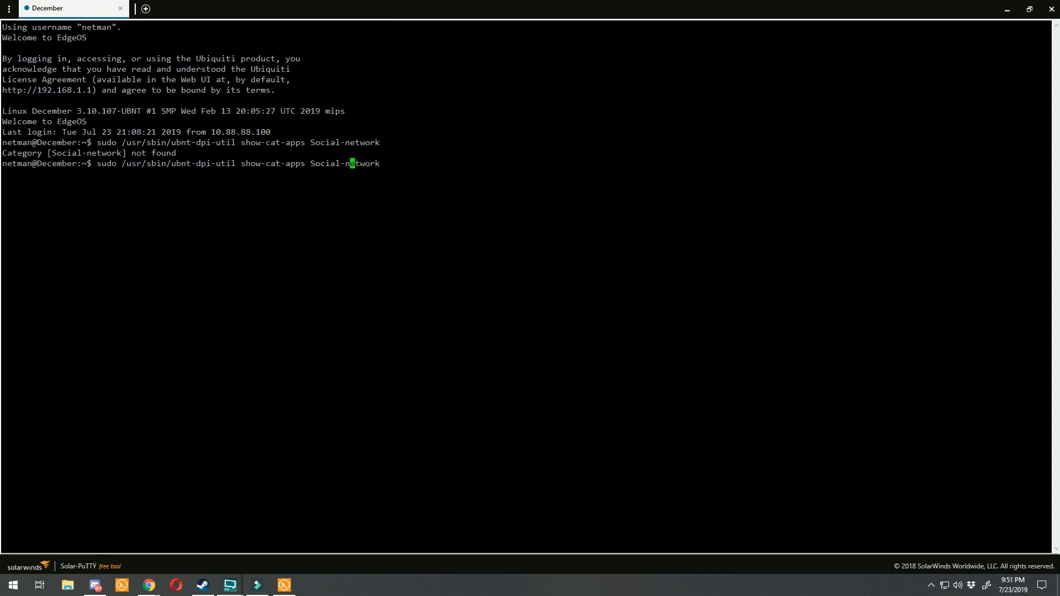
pyautogui.press('BackSpace')
pyautogui.write('N')
pyautogui.press('Return')
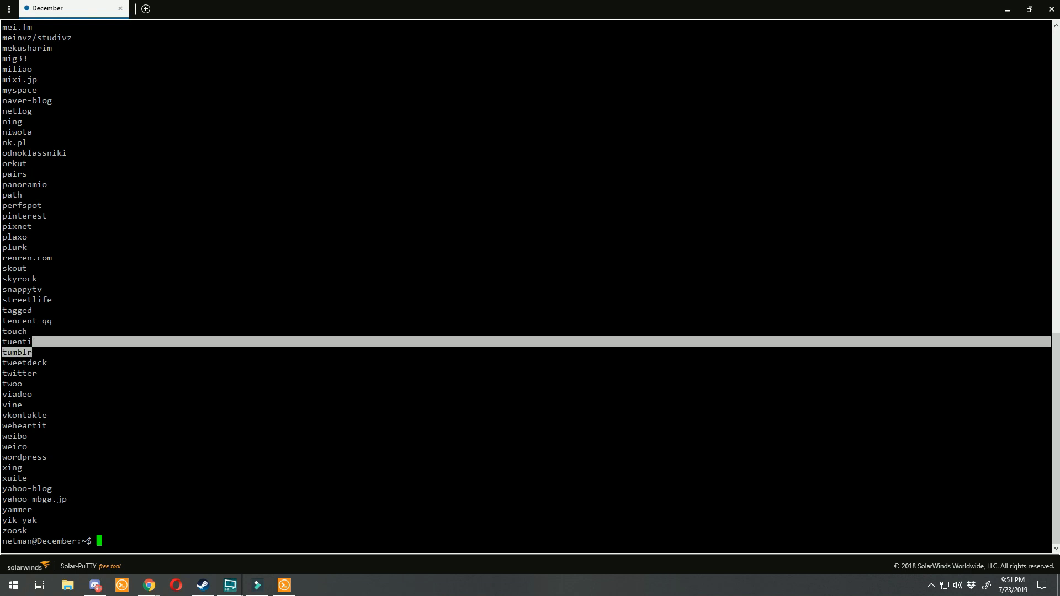
# Scroll through the listed Social-Network apps, highlighting the twoo entry
pyautogui.doubleClick(13, 384)
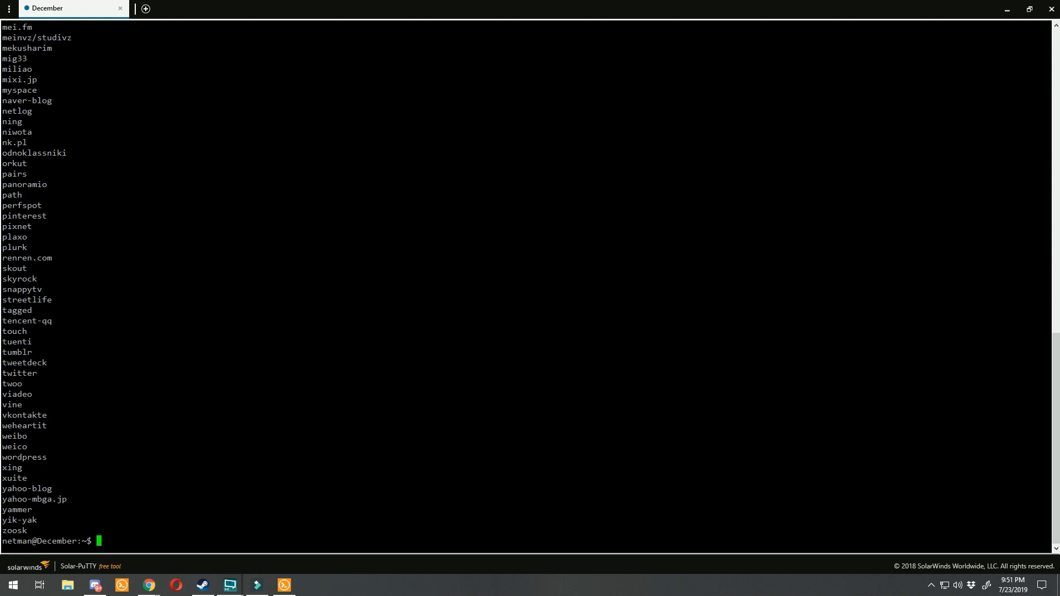
pyautogui.scroll(20, 530, 287)
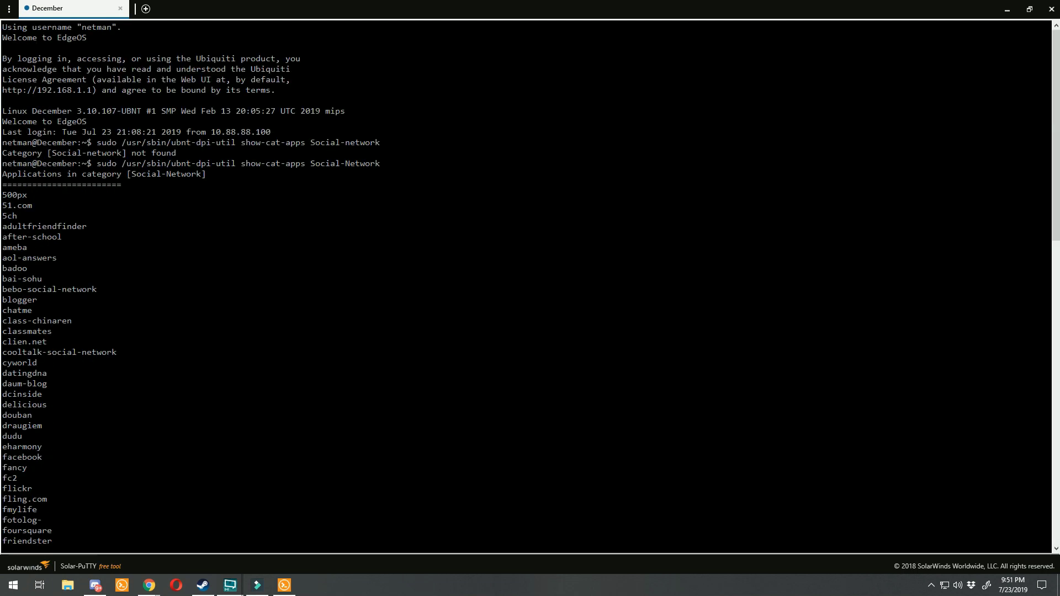
pyautogui.scroll(-8, 530, 287)
pyautogui.scroll(8, 530, 287)
pyautogui.scroll(-20, 530, 287)
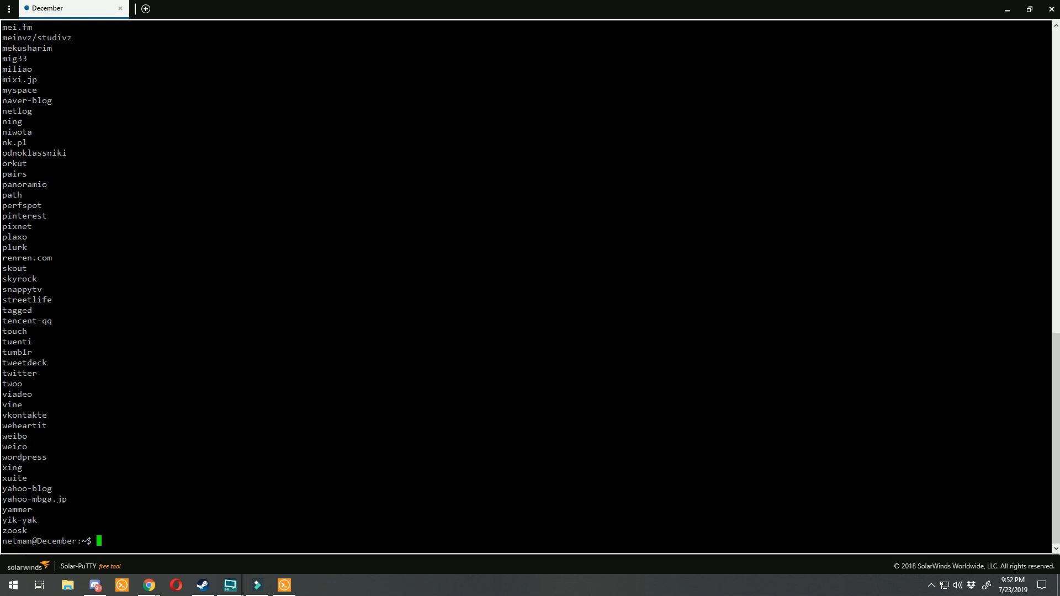
# In configure mode, list the DPI categories available to firewall rule 10's application category, then cancel the command
pyautogui.write('configure')
pyautogui.press('Return')
pyautogui.write('set ')
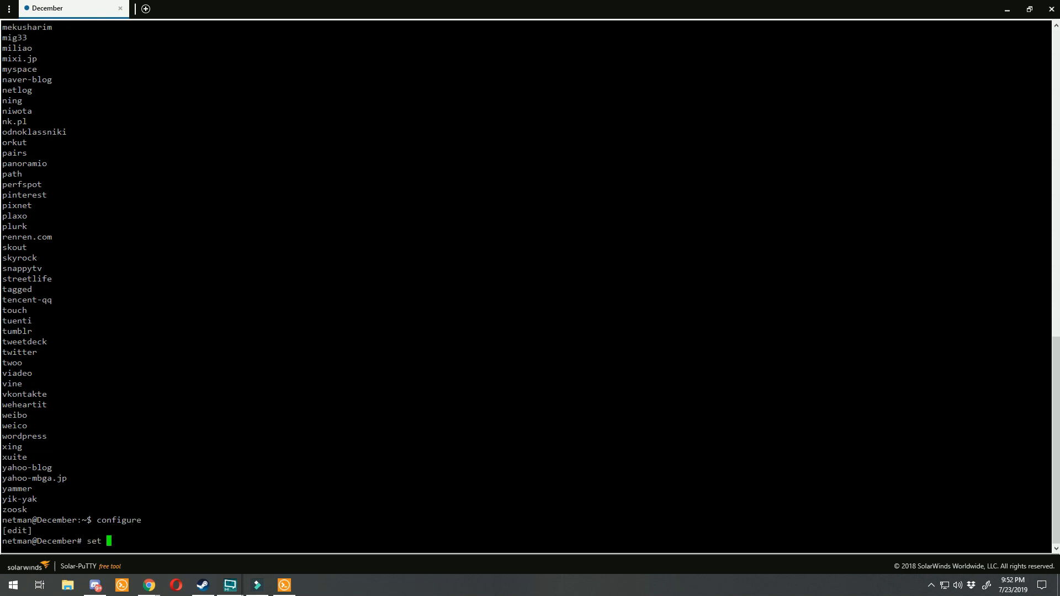
pyautogui.write('firewall name asdfasdf ru')
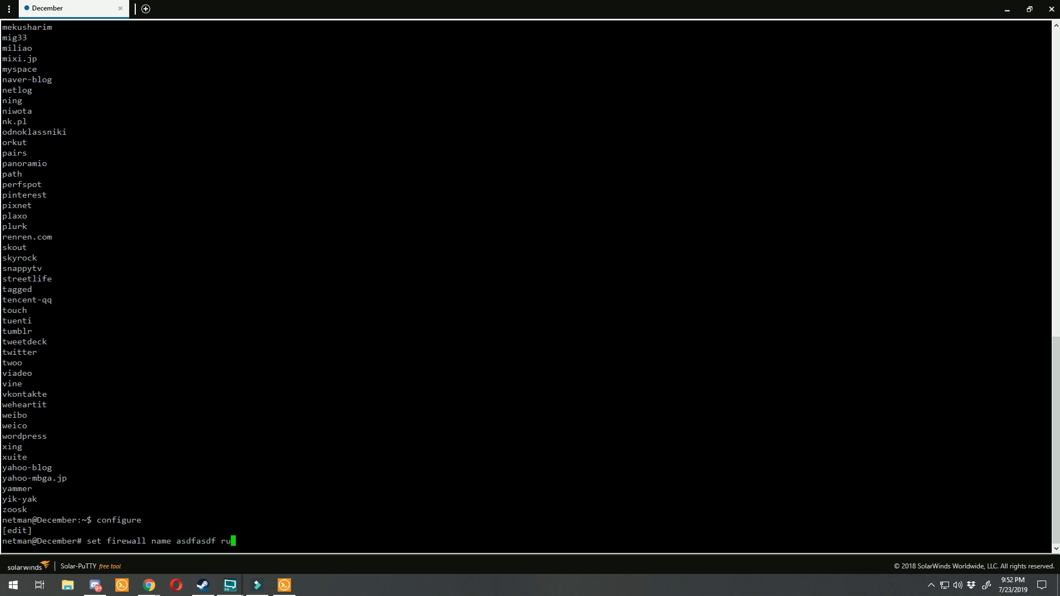
pyautogui.write('le 10 ap')
pyautogui.press('Tab')
pyautogui.press('Tab')
pyautogui.write('ca')
pyautogui.press('Tab')
pyautogui.press('Tab')
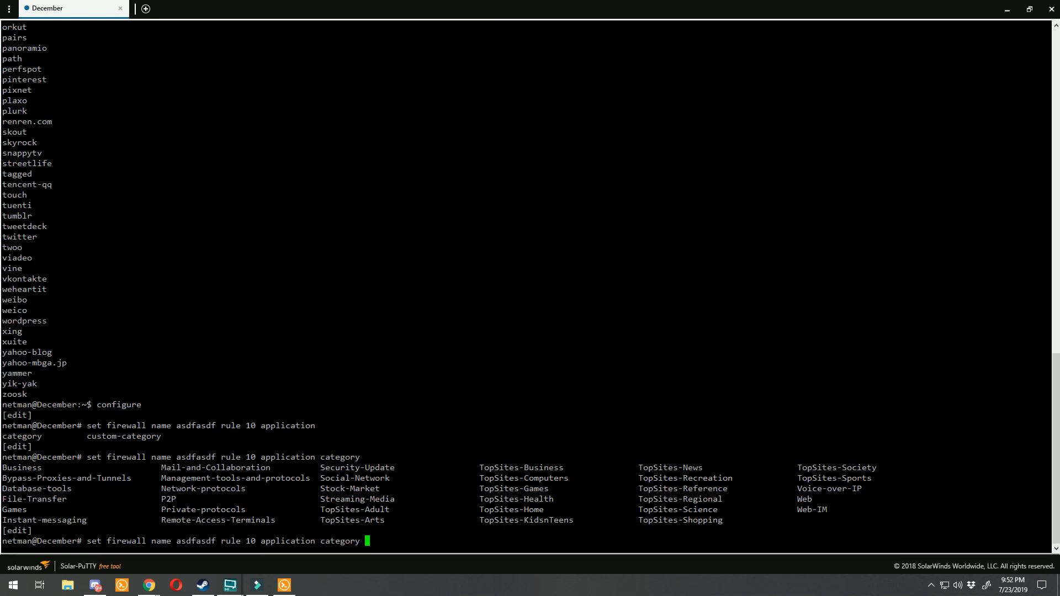
pyautogui.hotkey('ctrl', 'c')
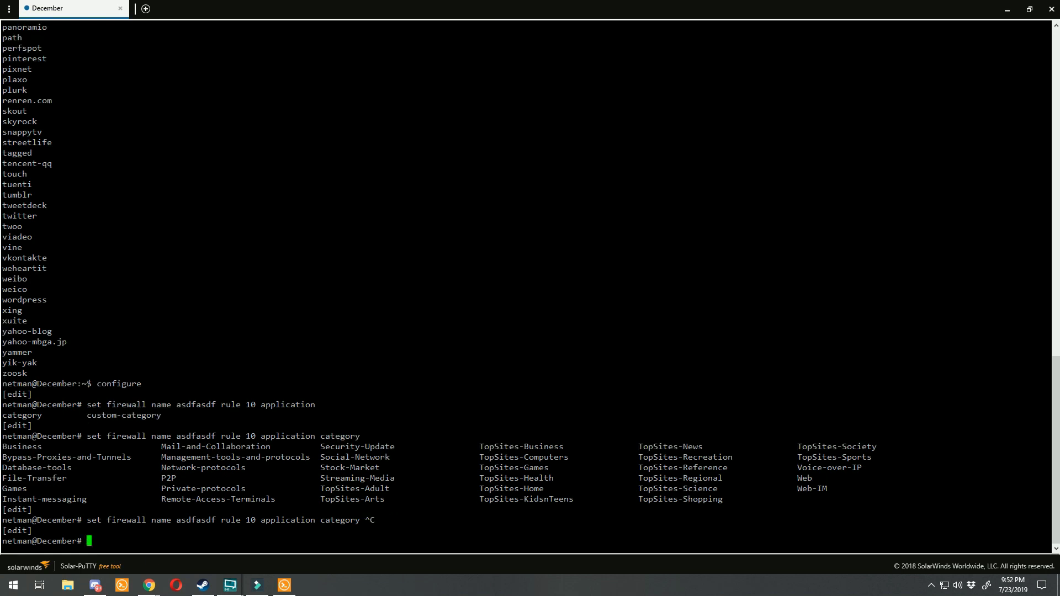
# Leave configuration mode and list the applications in the P2P category with show-cat-apps
pyautogui.write('exit')
pyautogui.press('Return')
pyautogui.press('Up')
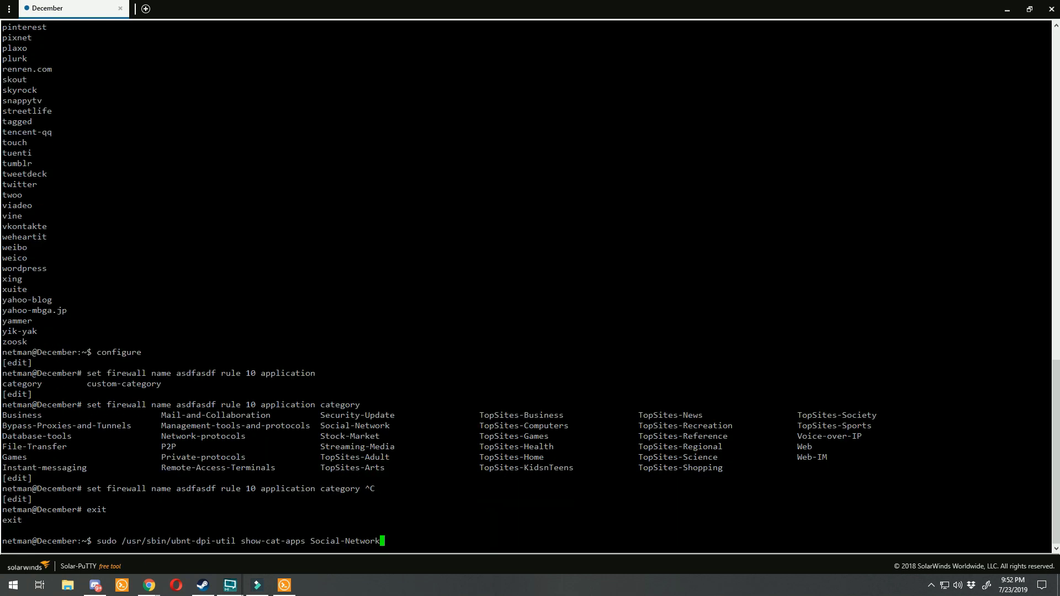
pyautogui.press('BackSpace')
pyautogui.press('BackSpace')
pyautogui.press('BackSpace')
pyautogui.press('BackSpace')
pyautogui.press('BackSpace')
pyautogui.press('BackSpace')
pyautogui.press('BackSpace')
pyautogui.press('BackSpace')
pyautogui.press('BackSpace')
pyautogui.press('BackSpace')
pyautogui.press('BackSpace')
pyautogui.press('BackSpace')
pyautogui.press('BackSpace')
pyautogui.press('BackSpace')
pyautogui.write('P2P')
pyautogui.press('Return')
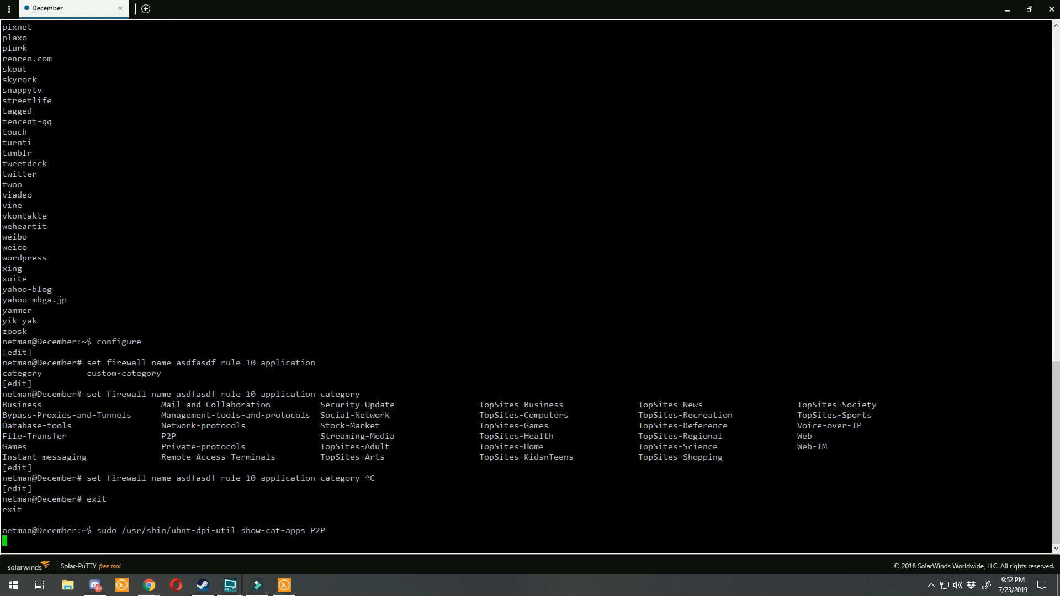
pyautogui.scroll(20, 525, 287)
pyautogui.scroll(-8, 524, 287)
pyautogui.scroll(16, 524, 287)
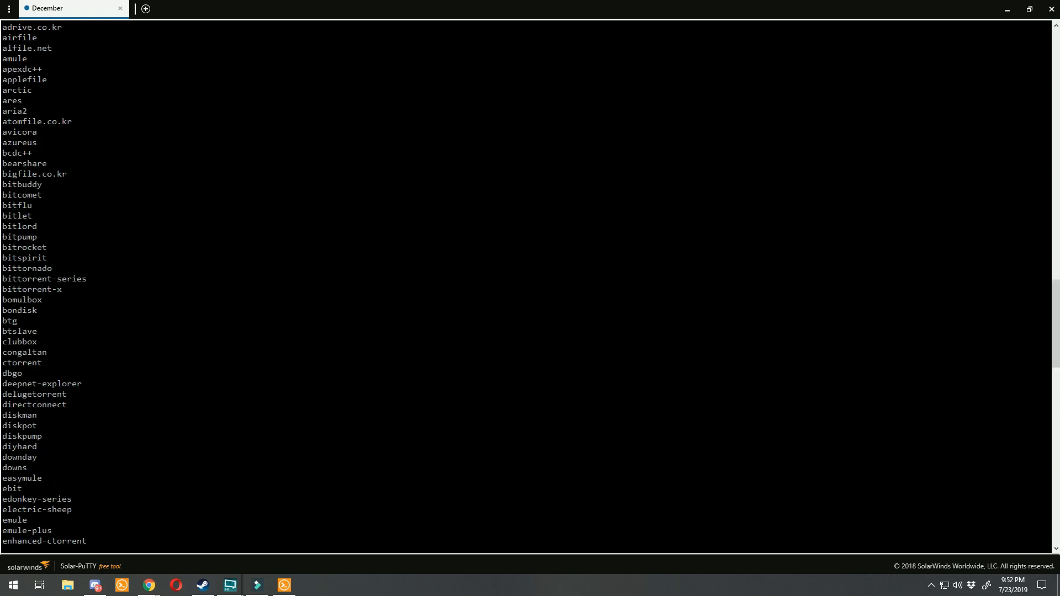
pyautogui.scroll(8, 525, 287)
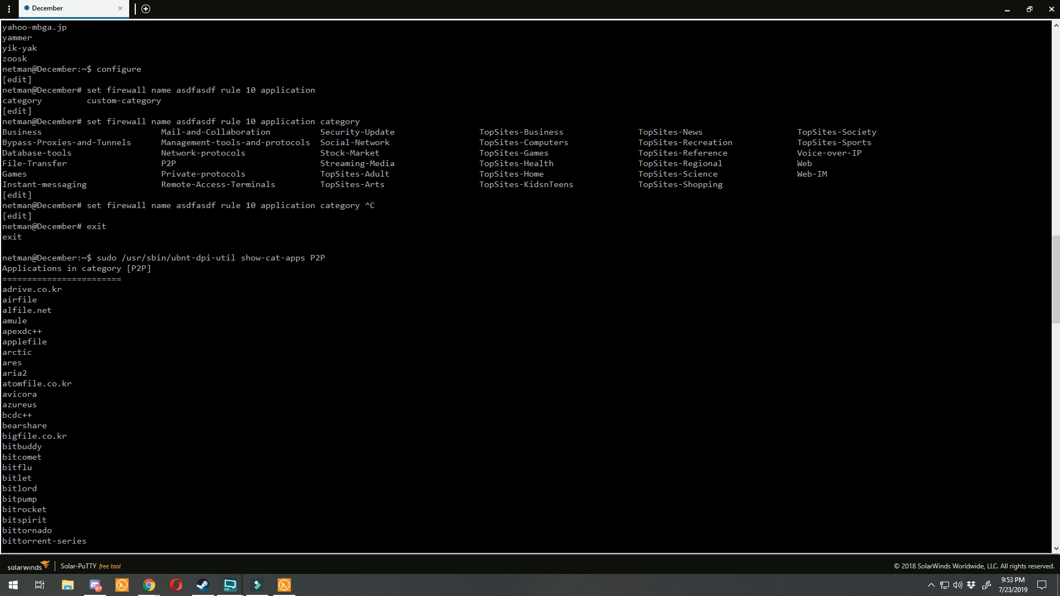
# Look up the TopSites-Adult category's applications, reusing its name copied from the category list
pyautogui.moveTo(322, 174); pyautogui.dragTo(390, 174)
pyautogui.scroll(-20, 530, 287)
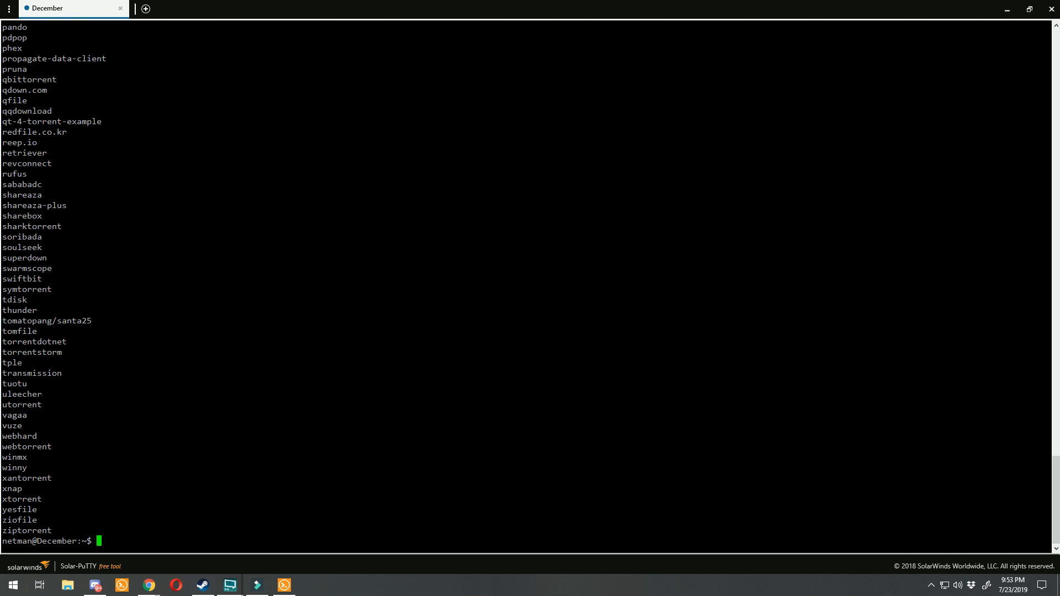
pyautogui.press('Up')
pyautogui.press('BackSpace')
pyautogui.press('BackSpace')
pyautogui.press('BackSpace')
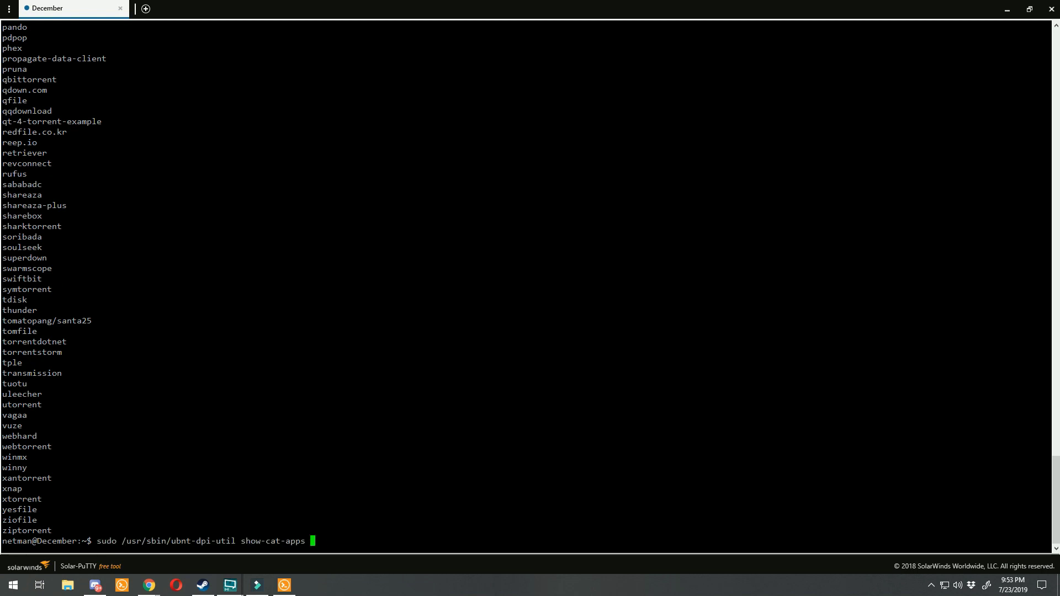
pyautogui.press('shift+Insert')
pyautogui.press('Return')
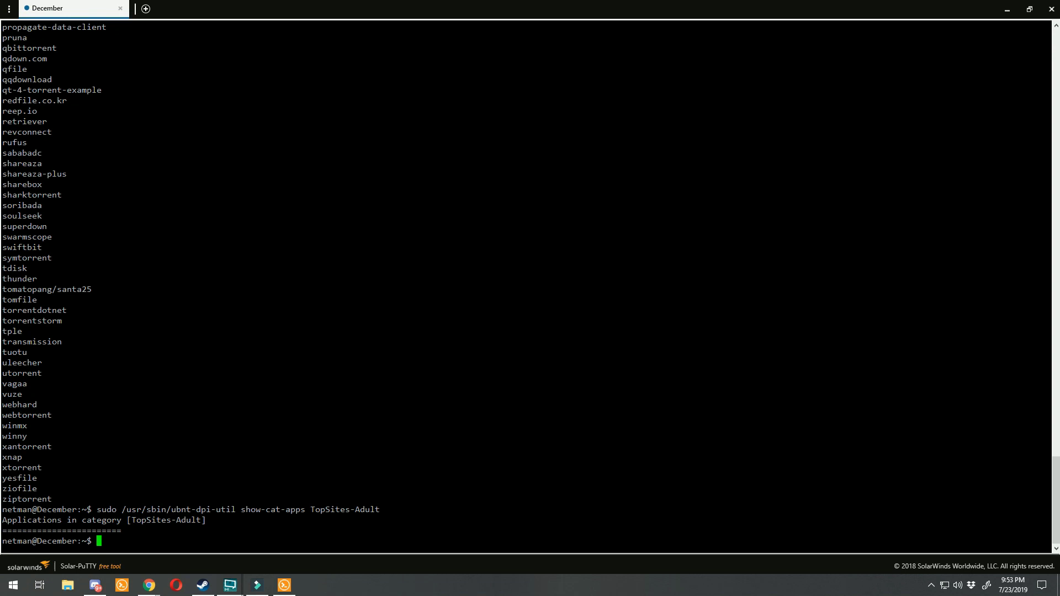
pyautogui.scroll(17, 525, 287)
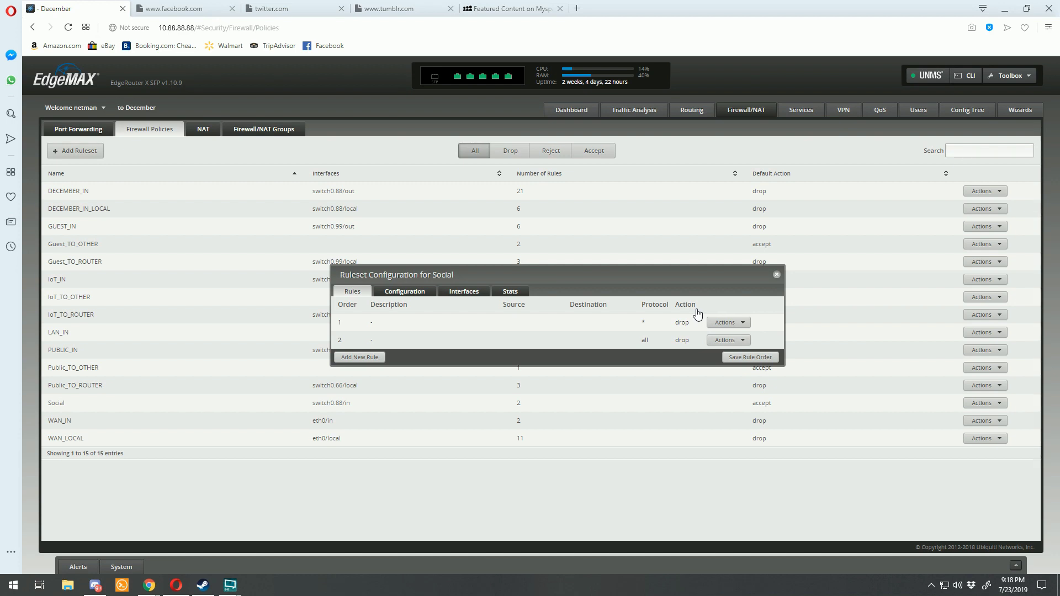
# Close the Ruleset Configuration for Social dialog to return to the Firewall Policies list
pyautogui.click(777, 275)
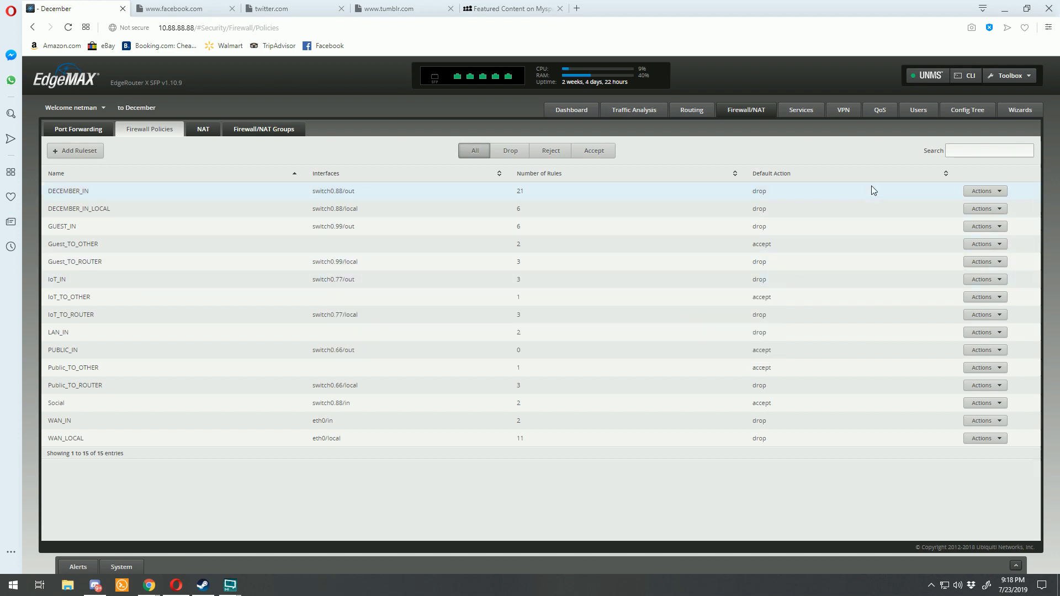